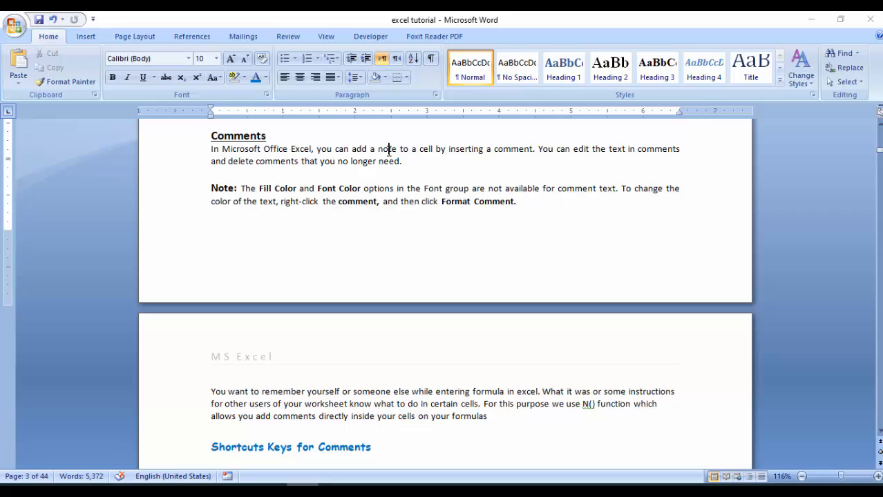
Step: Read the Comments introduction in the Word tutorial about adding, editing and deleting cell comments
{"action": "left_click", "coordinate": [429, 149]}
{"action": "left_click", "coordinate": [304, 148]}
{"action": "left_click", "coordinate": [559, 158]}
{"action": "left_click", "coordinate": [266, 161]}
{"action": "left_click", "coordinate": [384, 162]}
{"action": "key", "text": "super"}
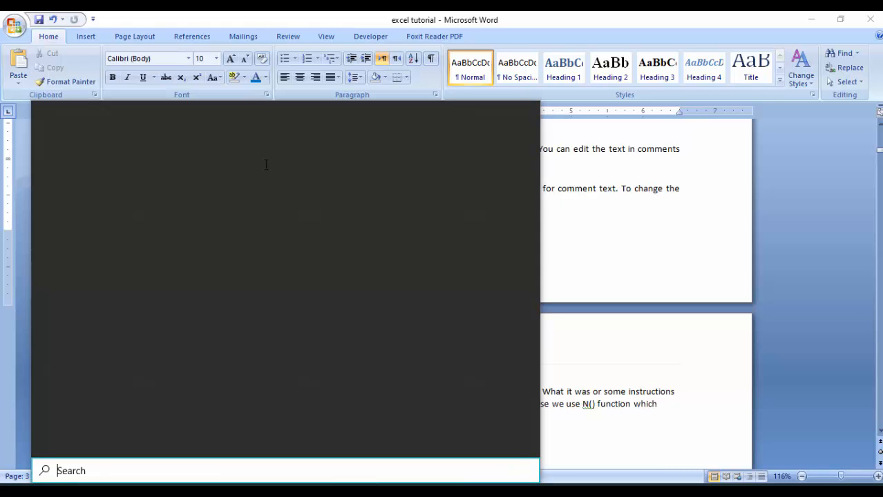
{"action": "left_click", "coordinate": [584, 240]}
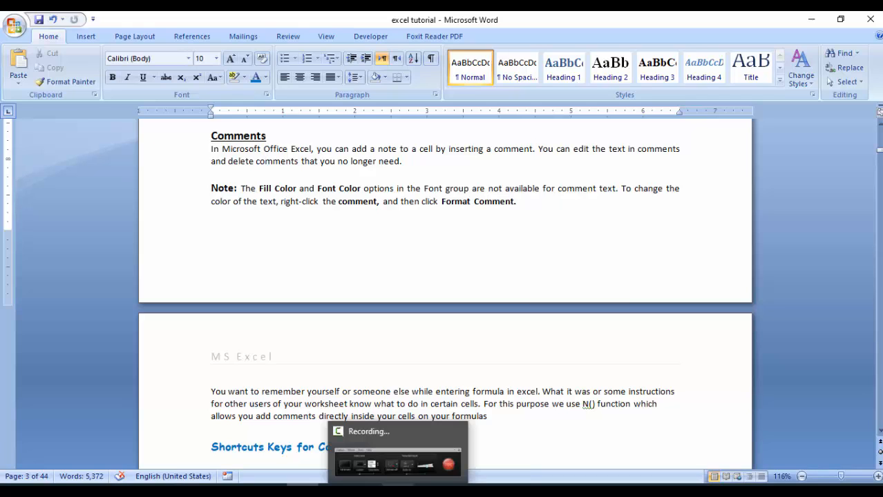
{"action": "left_click", "coordinate": [398, 488]}
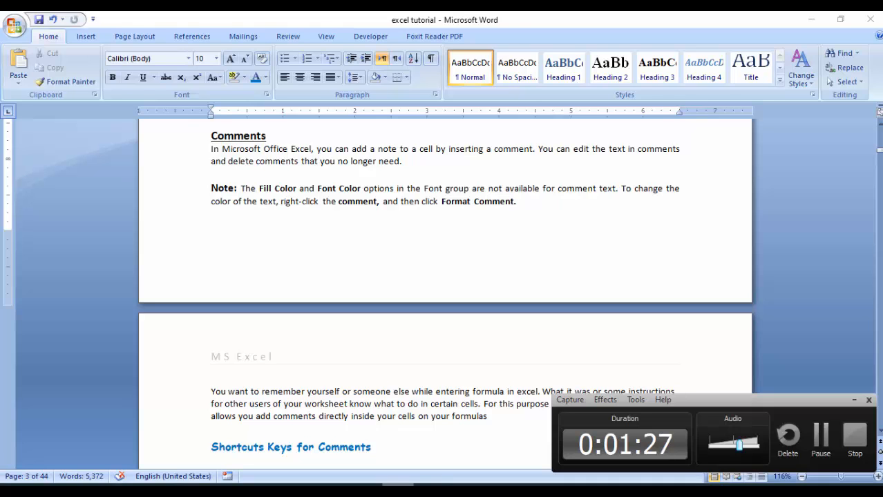
Step: Switch to the Excel workbook Book1 and enter the formula =RANDBETWEEN(1,99) in cell H7
{"action": "left_click", "coordinate": [366, 488]}
{"action": "type", "text": "="}
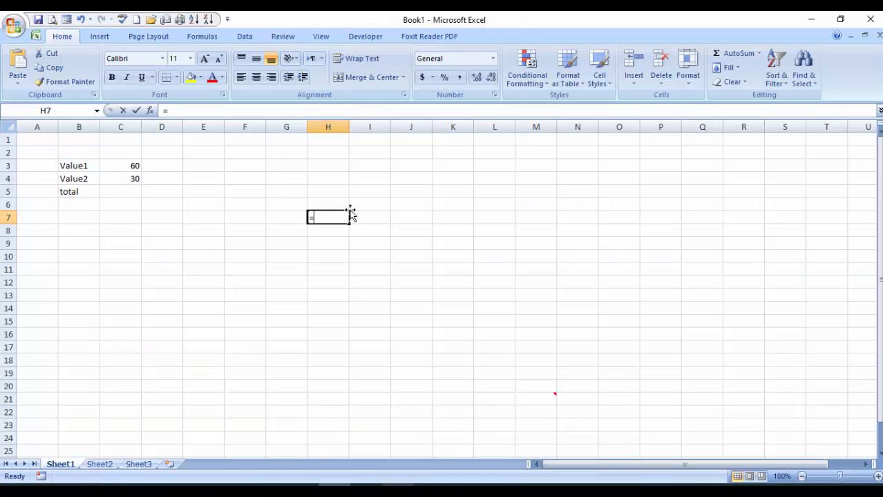
{"action": "type", "text": "rand"}
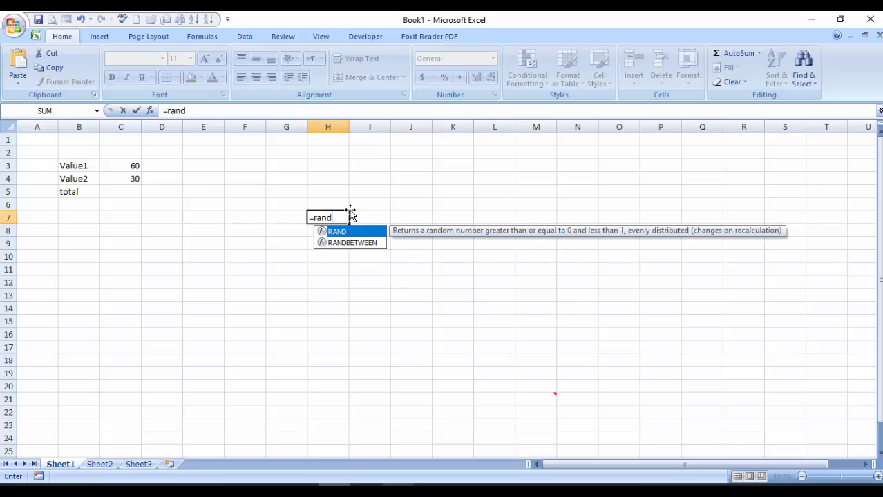
{"action": "type", "text": "between"}
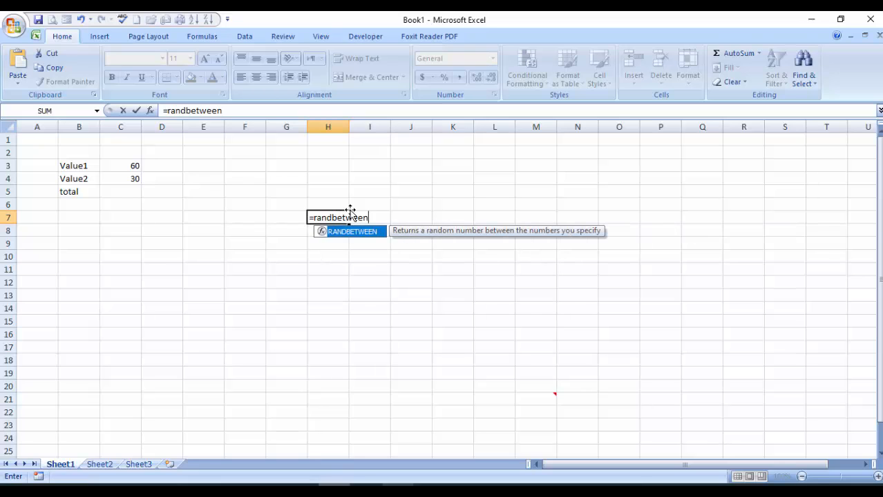
{"action": "type", "text": "(1"}
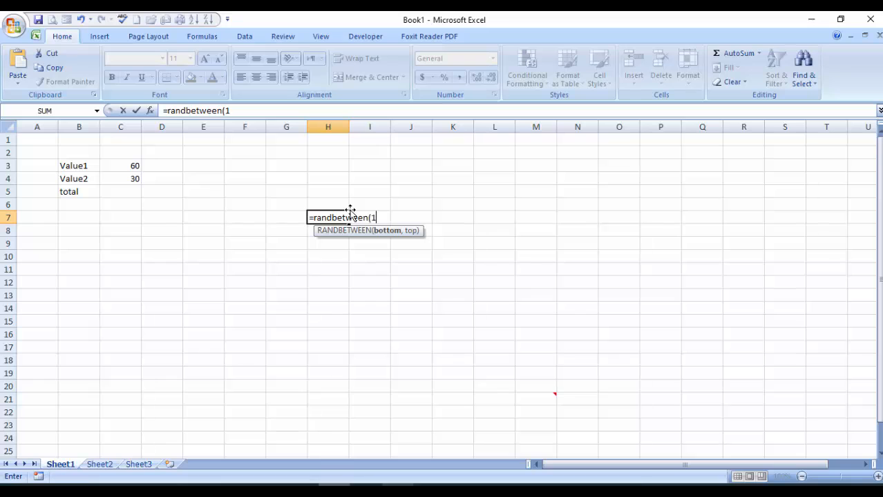
{"action": "type", "text": ",99)"}
{"action": "key", "text": "Return"}
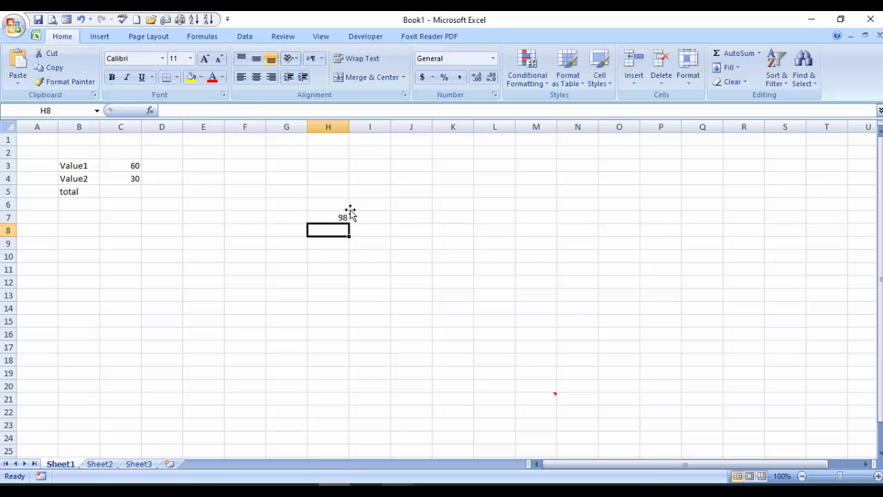
Step: Recalculate the random number in cell H7 three times with Calculate Now
{"action": "left_click", "coordinate": [349, 216]}
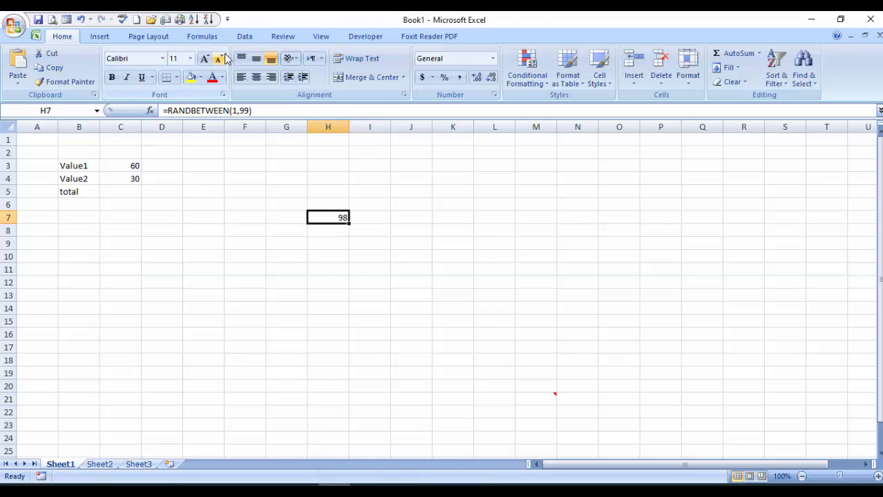
{"action": "left_click", "coordinate": [245, 38]}
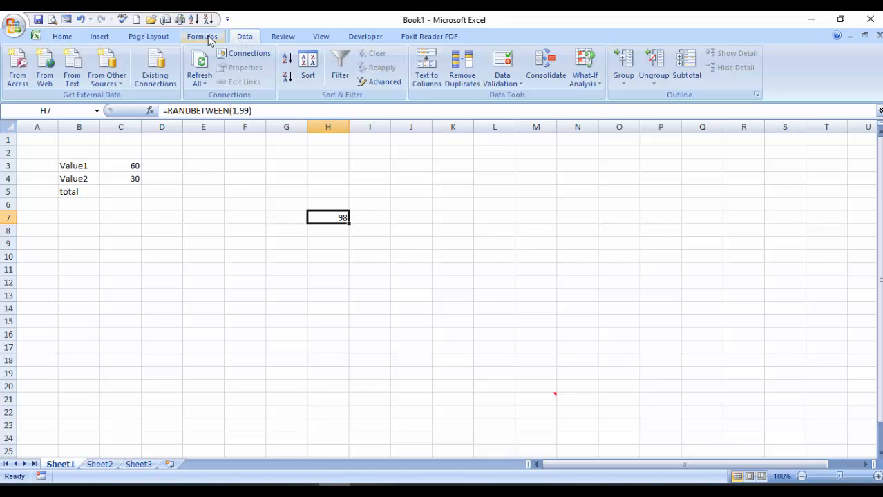
{"action": "scroll", "coordinate": [244, 18], "scroll_direction": "up", "scroll_amount": 1}
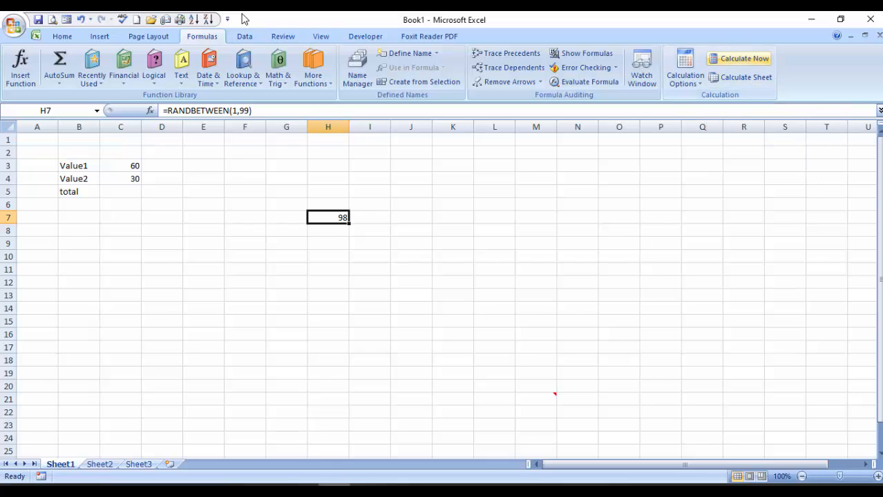
{"action": "key", "text": "F9"}
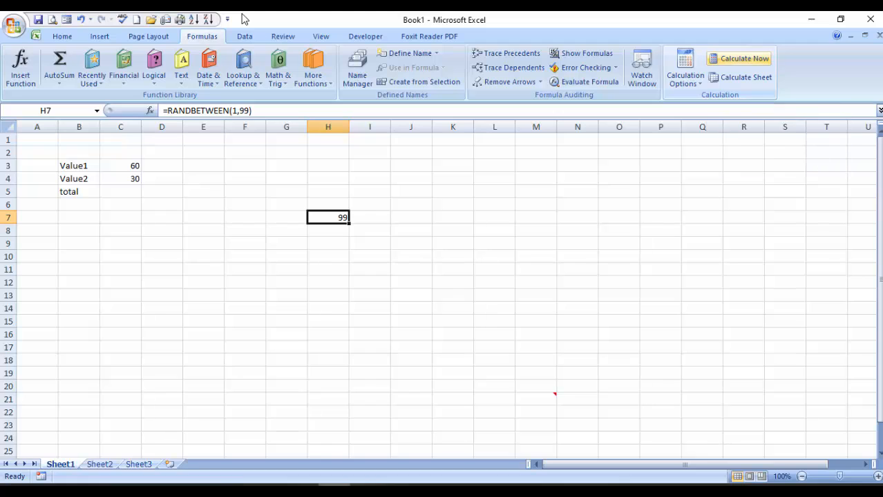
{"action": "key", "text": "F9"}
{"action": "key", "text": "F9"}
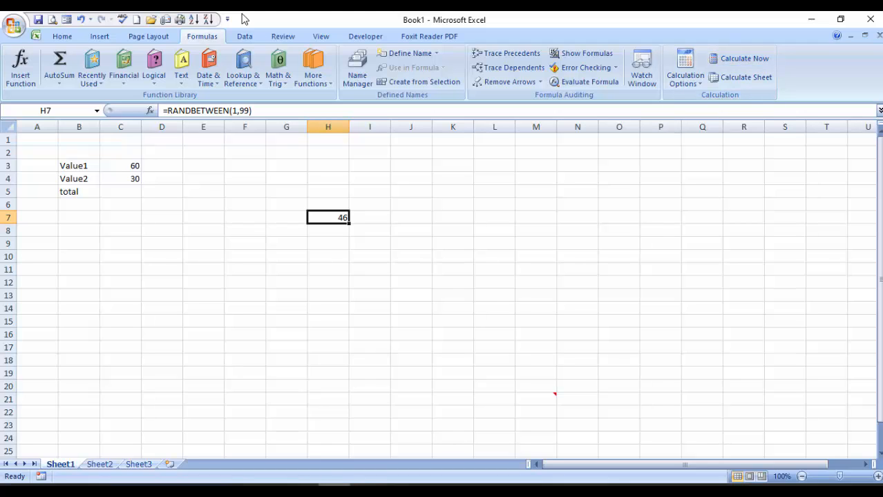
{"action": "key", "text": "Down"}
{"action": "key", "text": "Down"}
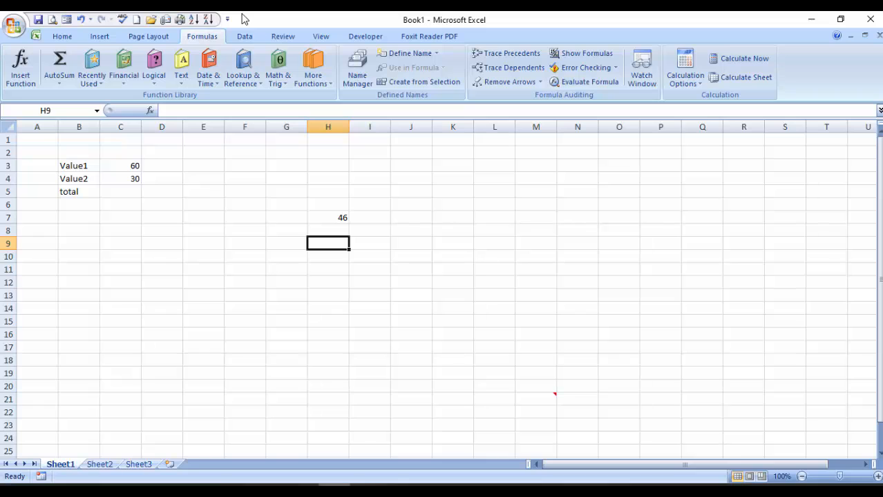
{"action": "key", "text": "Up"}
{"action": "key", "text": "Up"}
{"action": "left_click", "coordinate": [283, 36]}
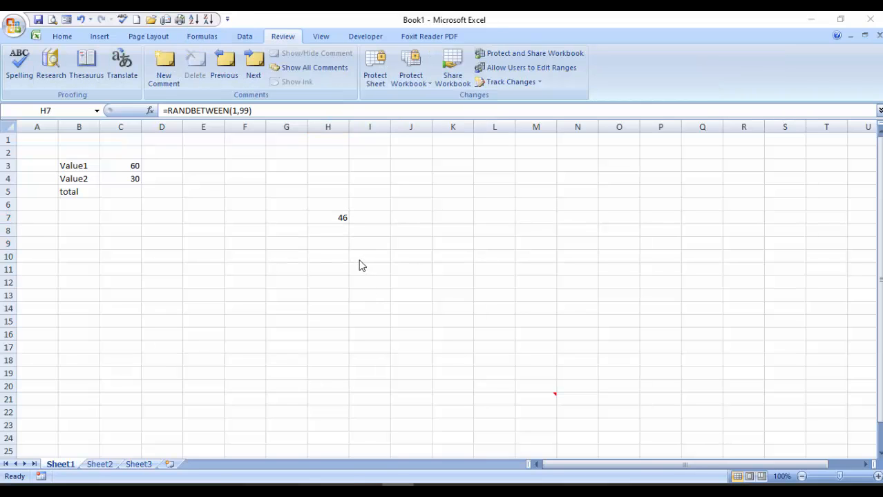
{"action": "left_click", "coordinate": [331, 218]}
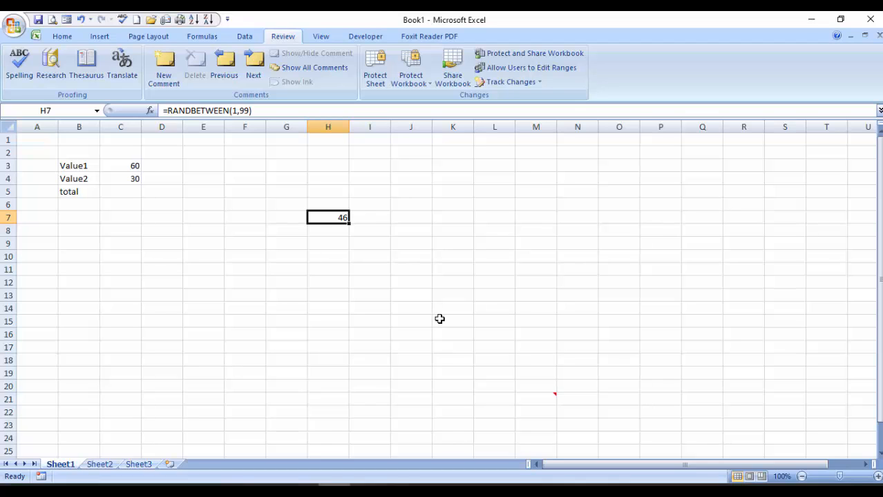
{"action": "key", "text": "alt"}
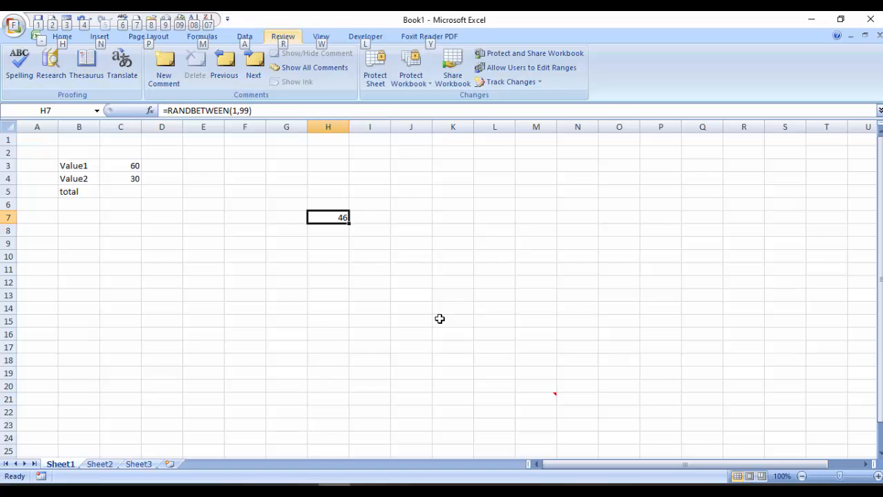
{"action": "key", "text": "r"}
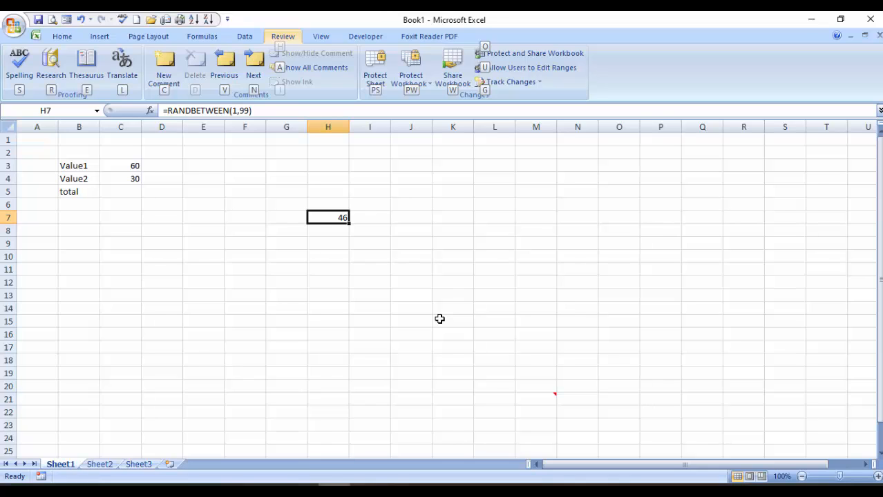
{"action": "left_click", "coordinate": [440, 318]}
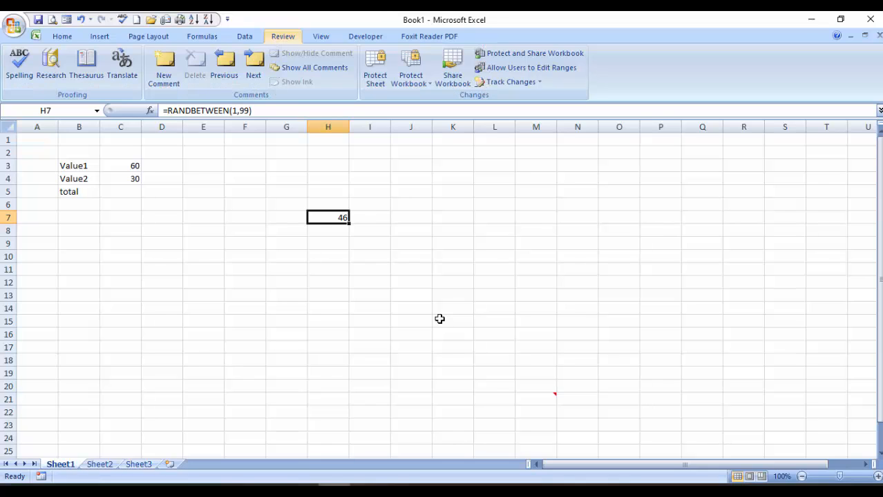
{"action": "left_click", "coordinate": [440, 318]}
{"action": "left_click", "coordinate": [336, 219]}
{"action": "right_click", "coordinate": [336, 218]}
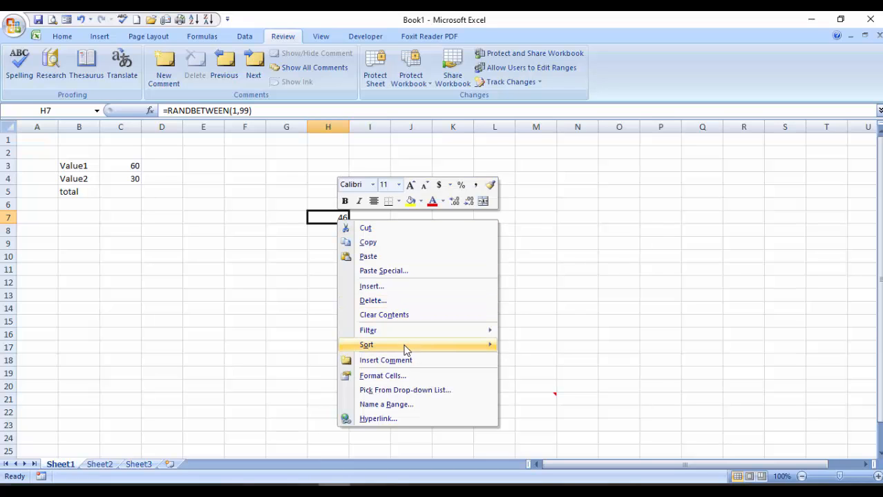
{"action": "mouse_move", "coordinate": [404, 347]}
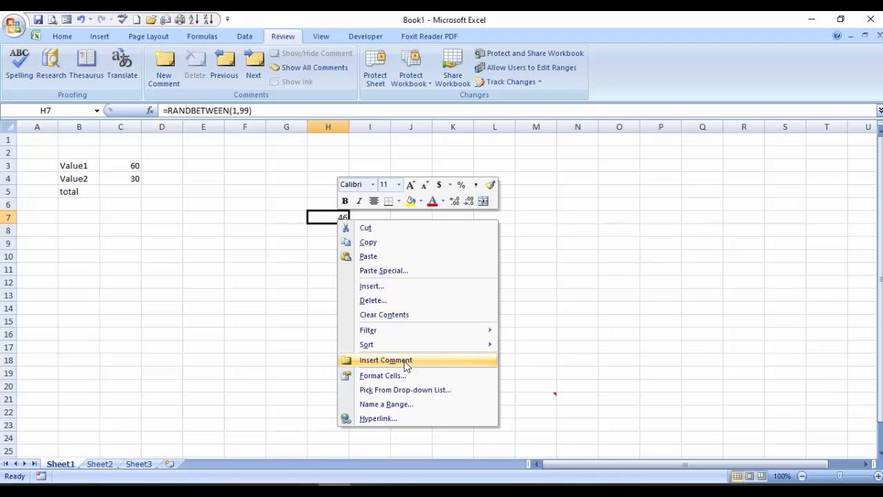
{"action": "left_click", "coordinate": [173, 250]}
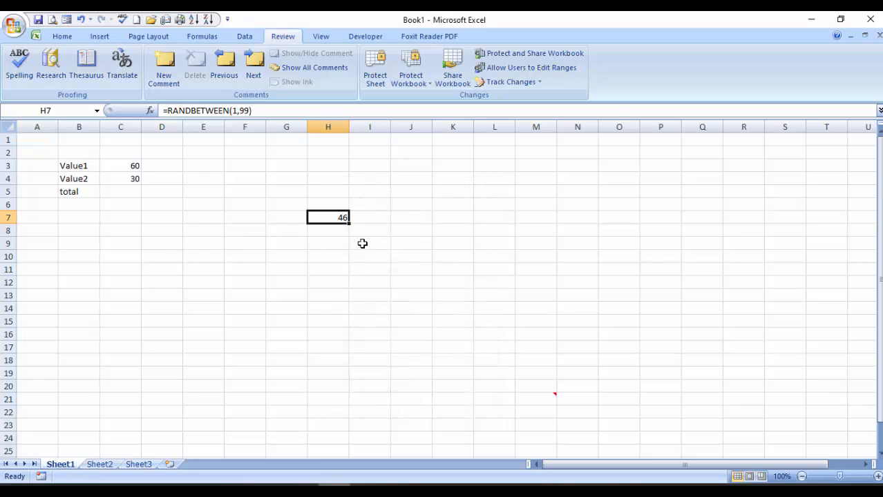
Step: Insert a new comment on cell H7 and remove the default author name from its text
{"action": "key", "text": "alt"}
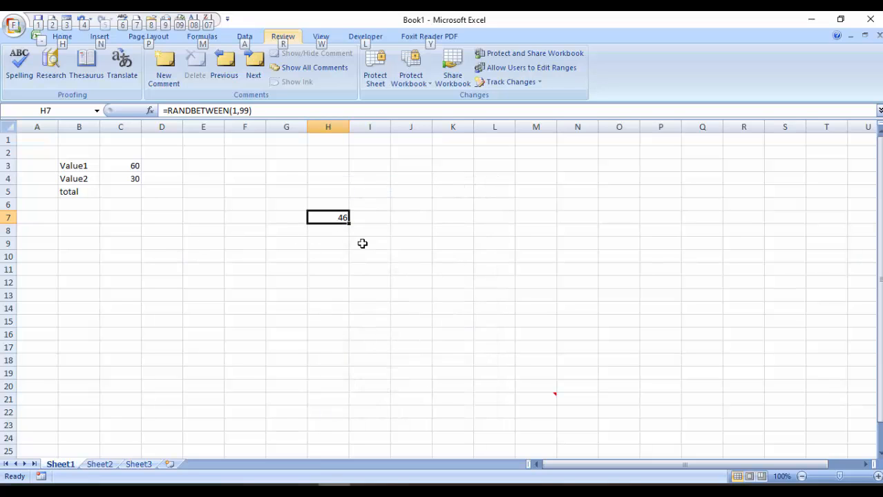
{"action": "key", "text": "r"}
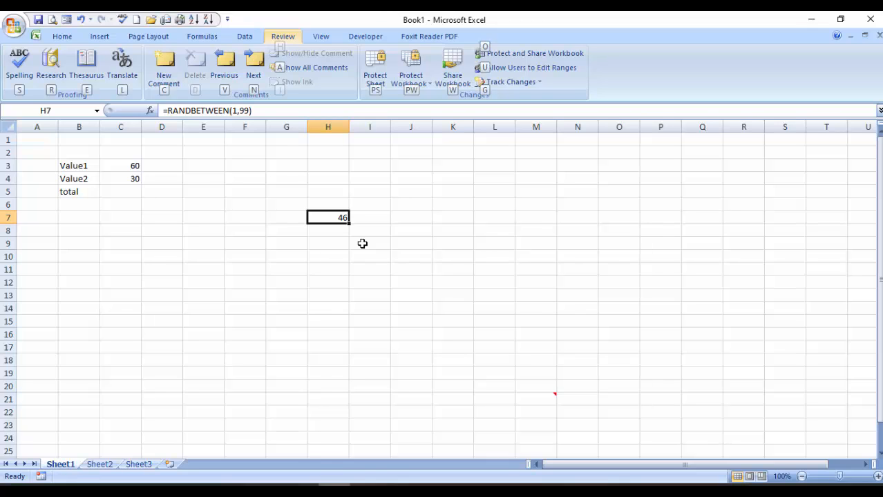
{"action": "key", "text": "c"}
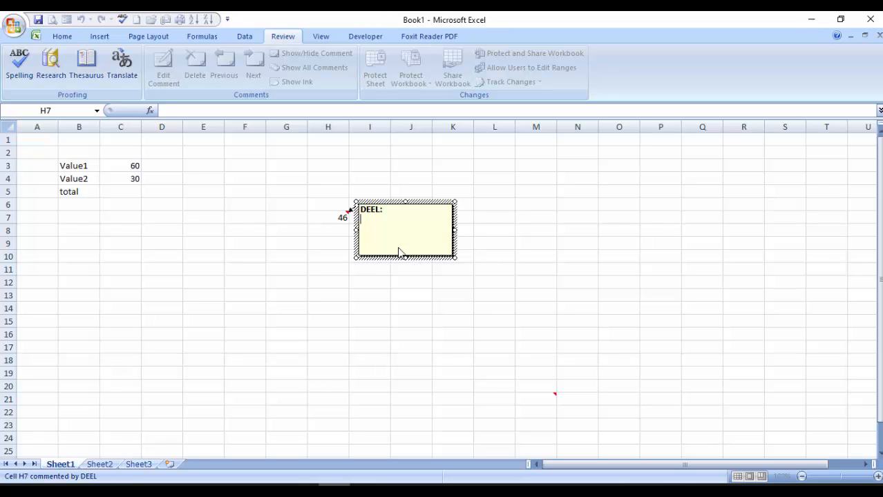
{"action": "left_click", "coordinate": [385, 212]}
{"action": "key", "text": "BackSpace"}
{"action": "key", "text": "BackSpace"}
{"action": "key", "text": "BackSpace"}
{"action": "key", "text": "BackSpace"}
{"action": "key", "text": "BackSpace"}
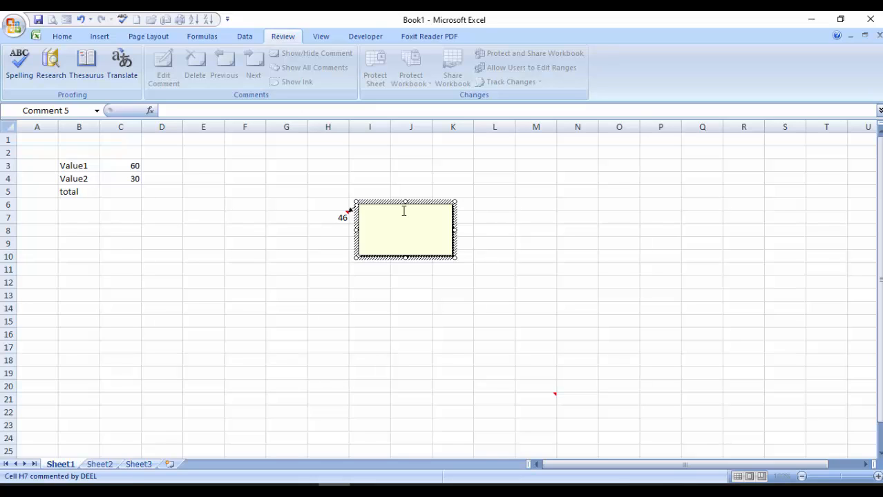
Step: Fill H7's comment with the lines "1. Click inside cell", "2. click the formula tab", "3. click calculate now section" and widen its box
{"action": "type", "text": "1. Click inside cell 2. click the formula tab 3. "}
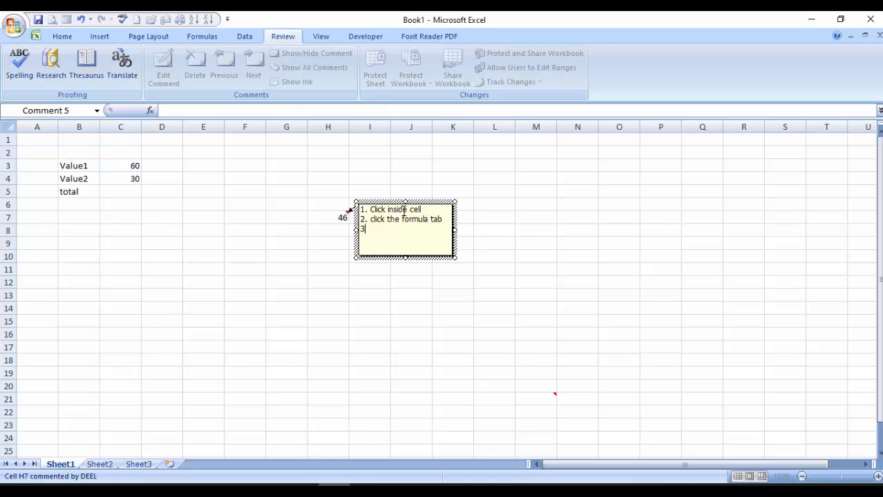
{"action": "type", "text": "click calculate now section"}
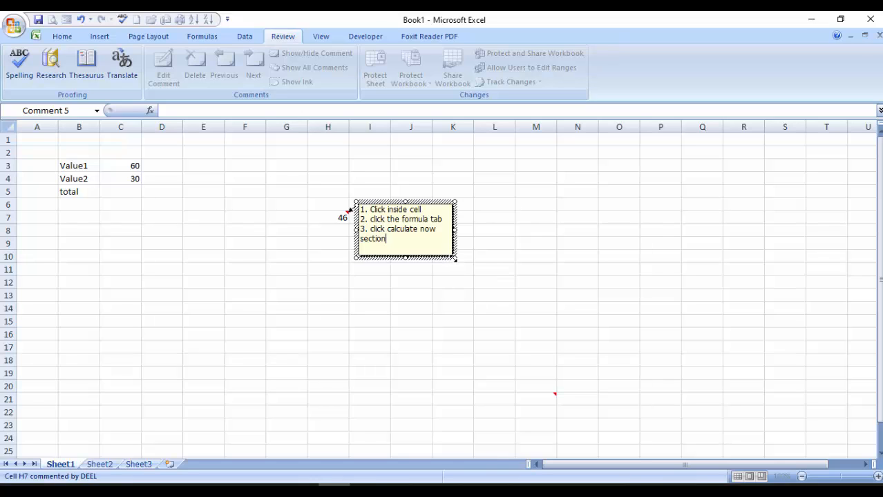
{"action": "left_click_drag", "start_coordinate": [455, 259], "coordinate": [486, 263]}
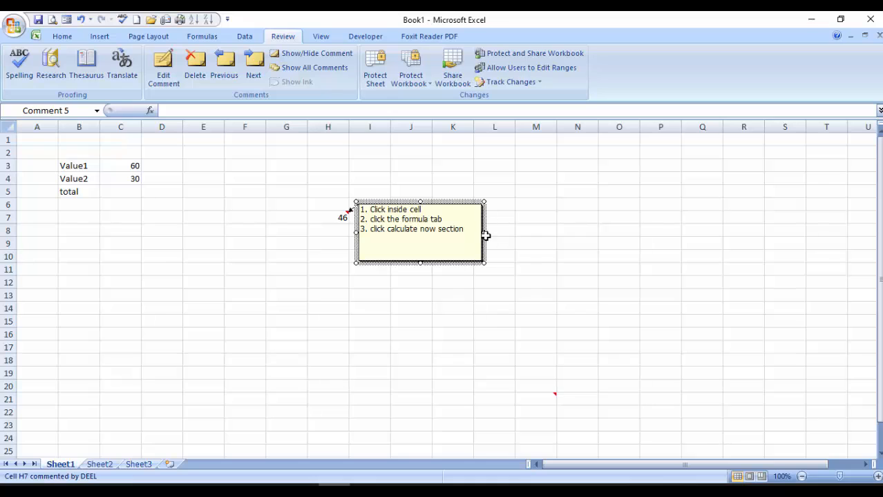
{"action": "mouse_move", "coordinate": [489, 233]}
{"action": "left_mouse_down"}
{"action": "mouse_move", "coordinate": [508, 235]}
{"action": "mouse_move", "coordinate": [481, 234]}
{"action": "left_mouse_up"}
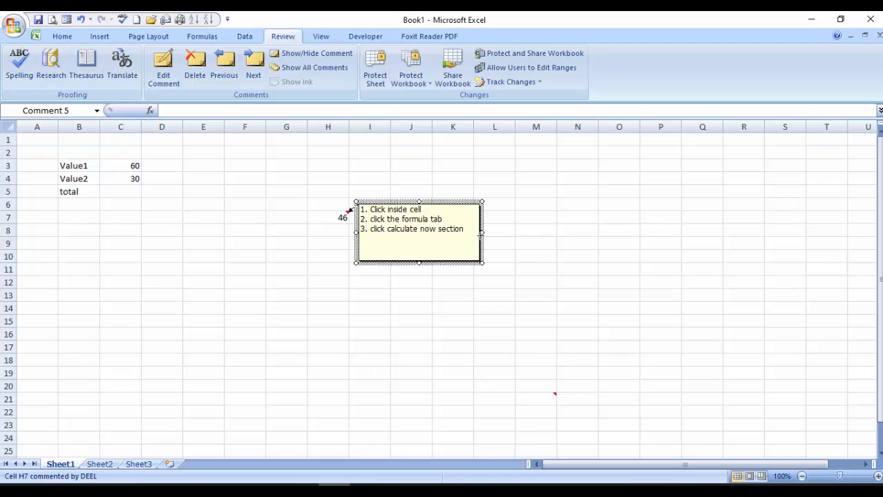
{"action": "left_click", "coordinate": [340, 226]}
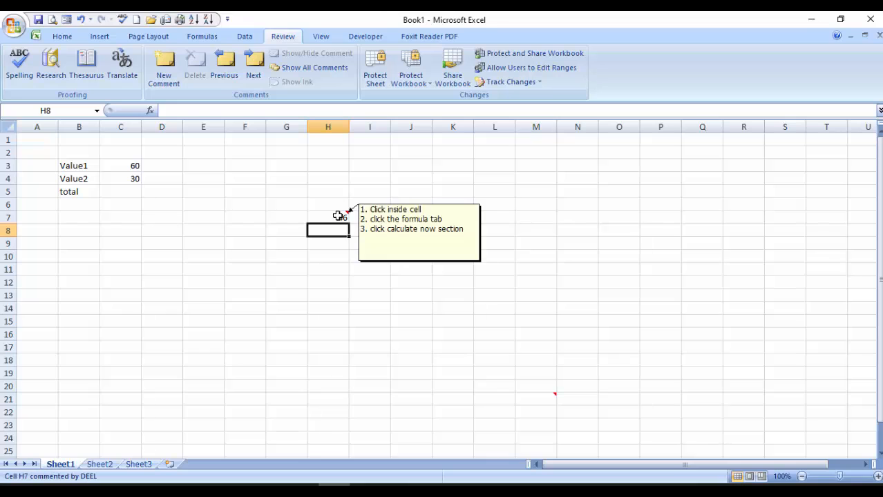
{"action": "left_click", "coordinate": [338, 216]}
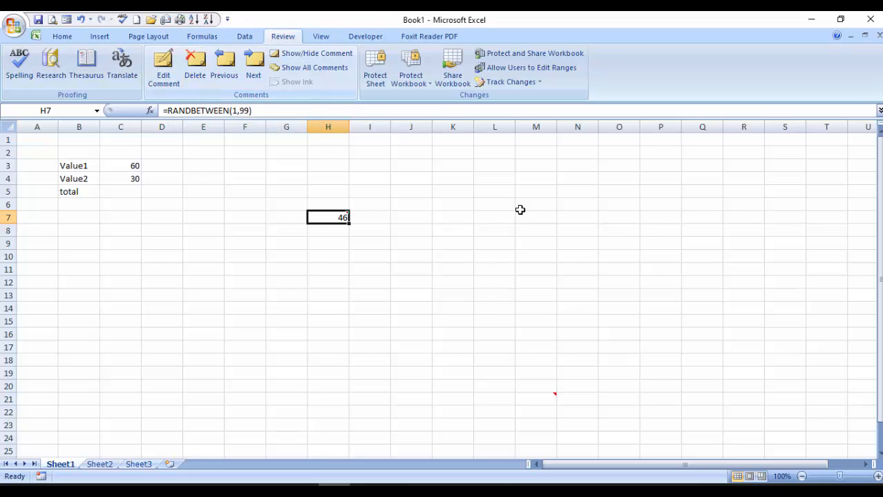
Step: Insert a comment on cell L6, leaving only the default author name in it
{"action": "left_click", "coordinate": [490, 206]}
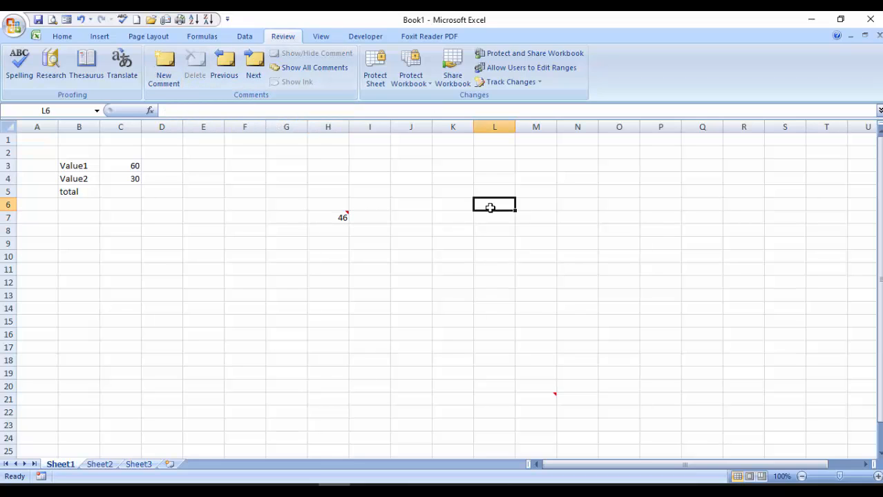
{"action": "right_click", "coordinate": [490, 207]}
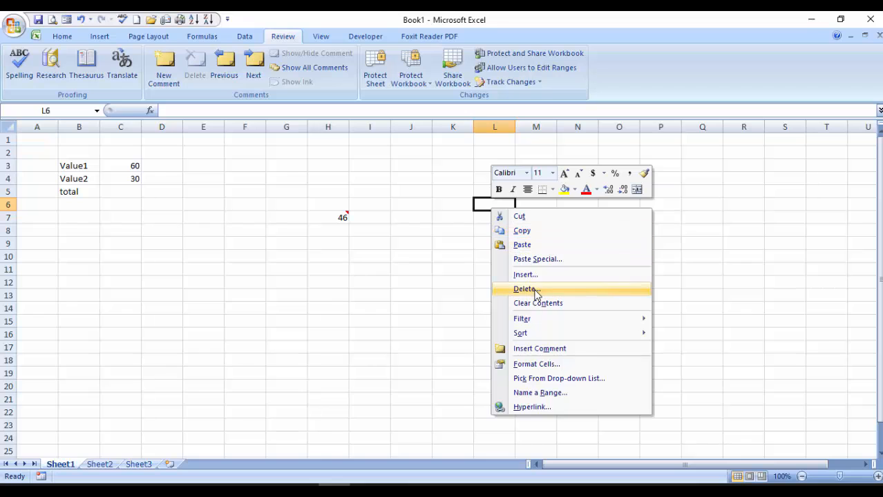
{"action": "left_click", "coordinate": [556, 349]}
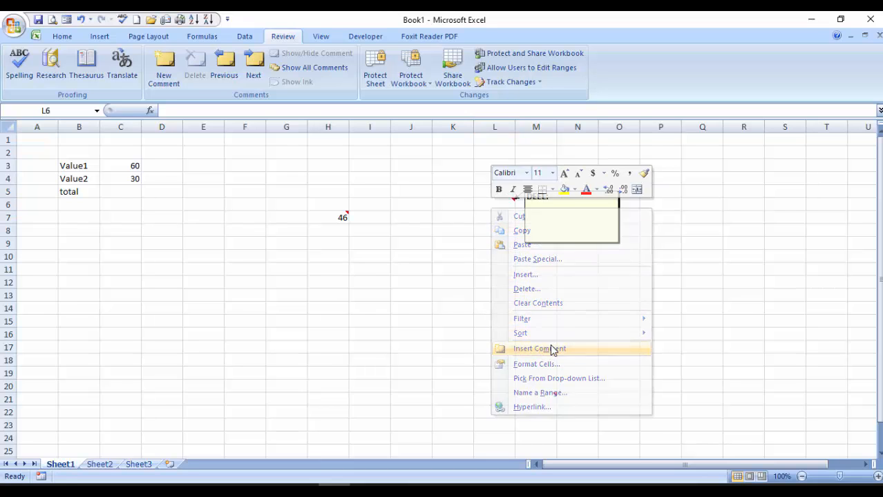
{"action": "left_click", "coordinate": [501, 300]}
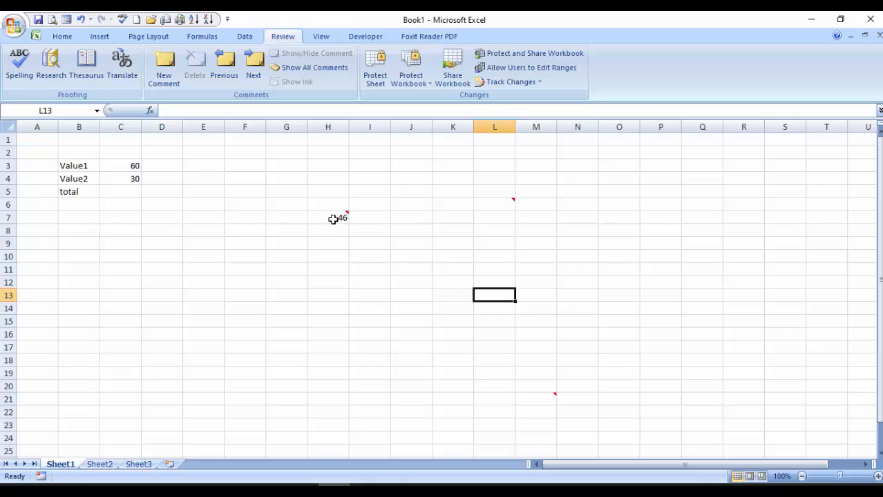
Step: View the pop-up comments of cells H7 and L6 and compare their contents
{"action": "mouse_move", "coordinate": [333, 219]}
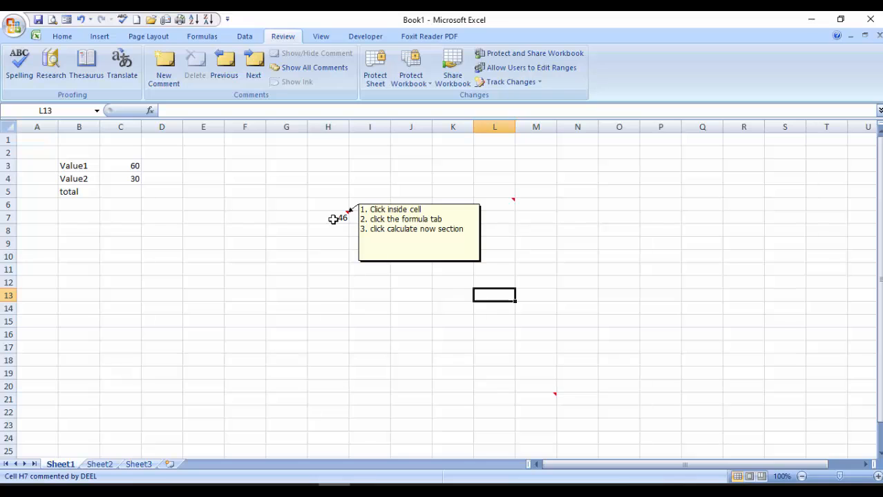
{"action": "left_click", "coordinate": [333, 218]}
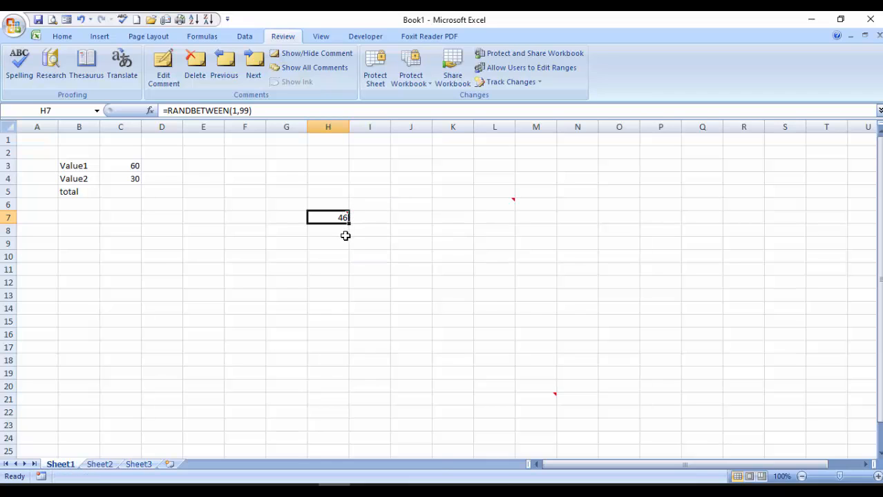
{"action": "left_click", "coordinate": [345, 235]}
{"action": "left_click", "coordinate": [344, 216]}
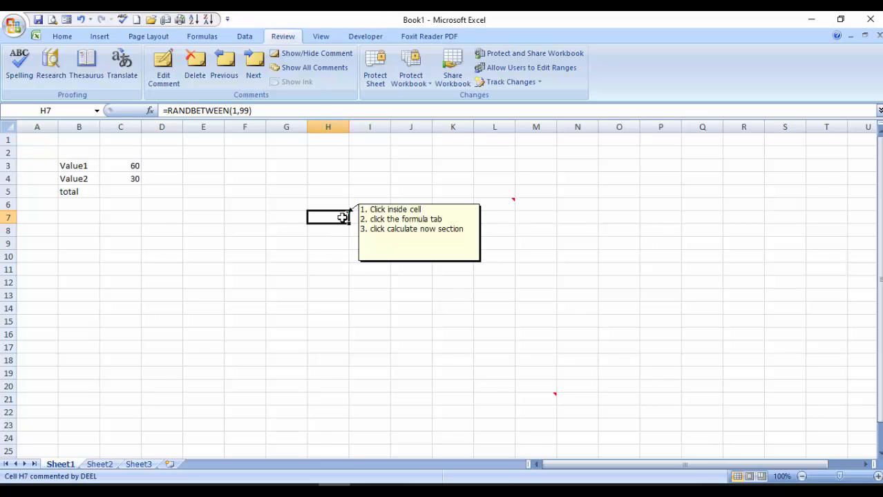
{"action": "mouse_move", "coordinate": [336, 216]}
{"action": "mouse_move", "coordinate": [496, 200]}
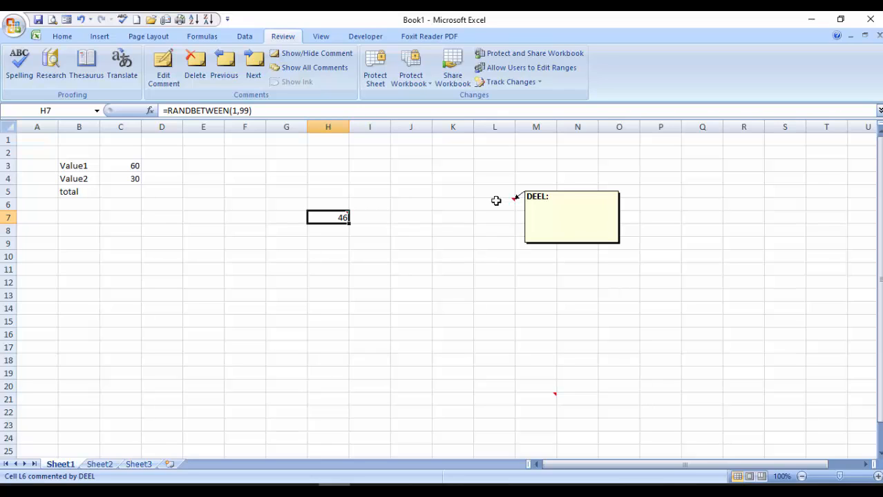
{"action": "left_click", "coordinate": [494, 200]}
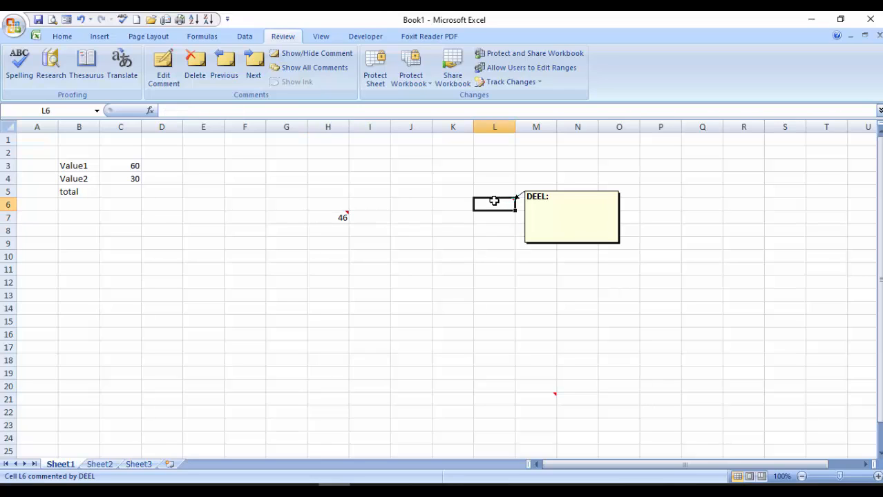
Step: Keep the comment of cell H7 permanently displayed while other cells are selected
{"action": "left_click", "coordinate": [318, 221]}
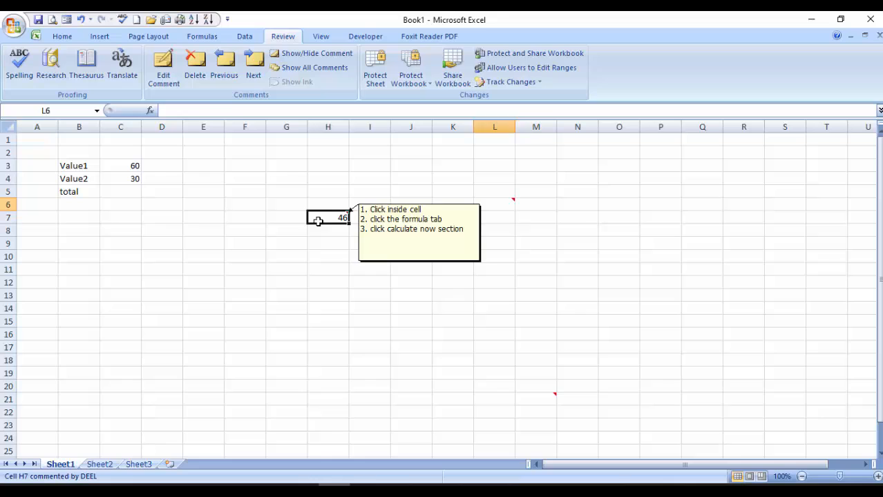
{"action": "left_click", "coordinate": [313, 55]}
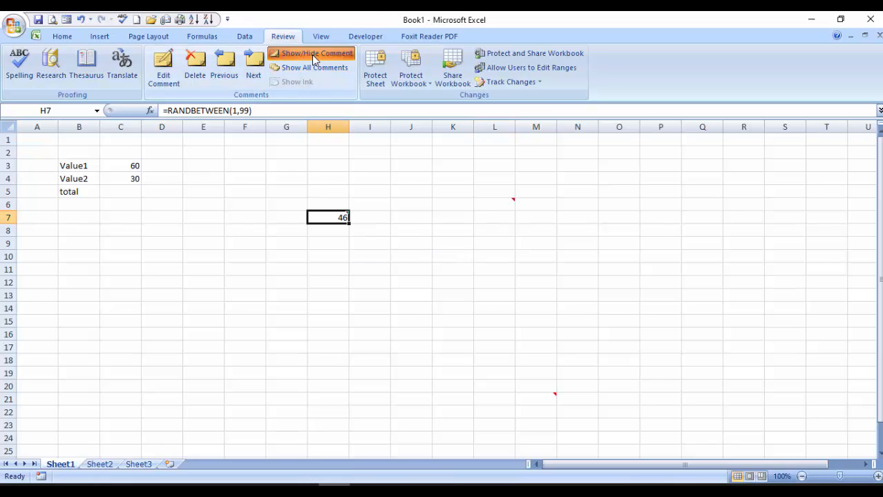
{"action": "left_click", "coordinate": [324, 262]}
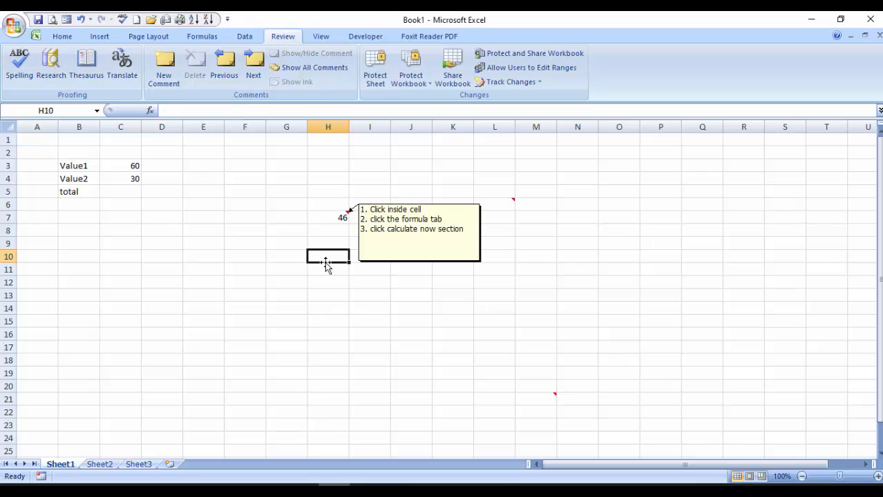
{"action": "left_click", "coordinate": [361, 286]}
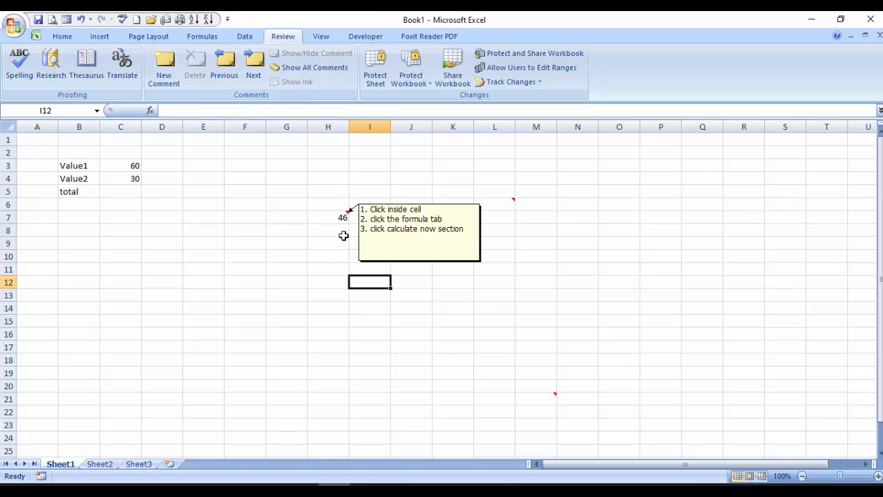
{"action": "left_click", "coordinate": [386, 308]}
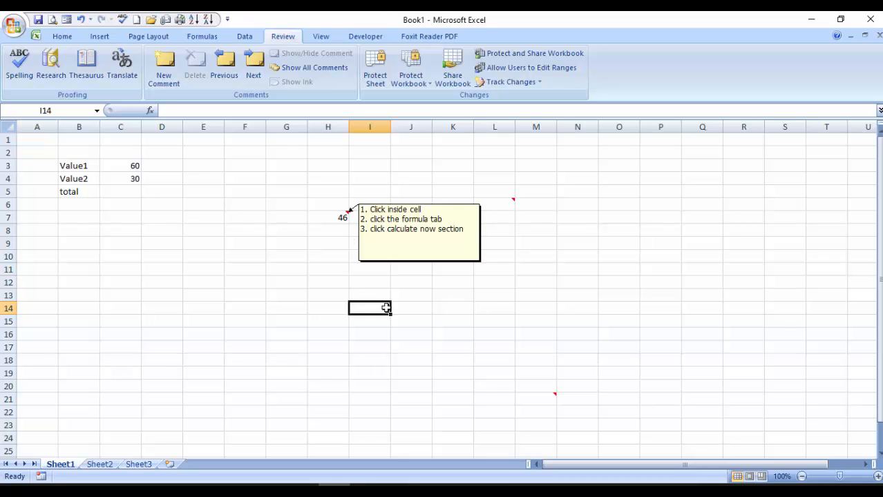
Step: Show and hide all the sheet's comments twice, toggling only H7's comment on and off in between
{"action": "left_click", "coordinate": [296, 70]}
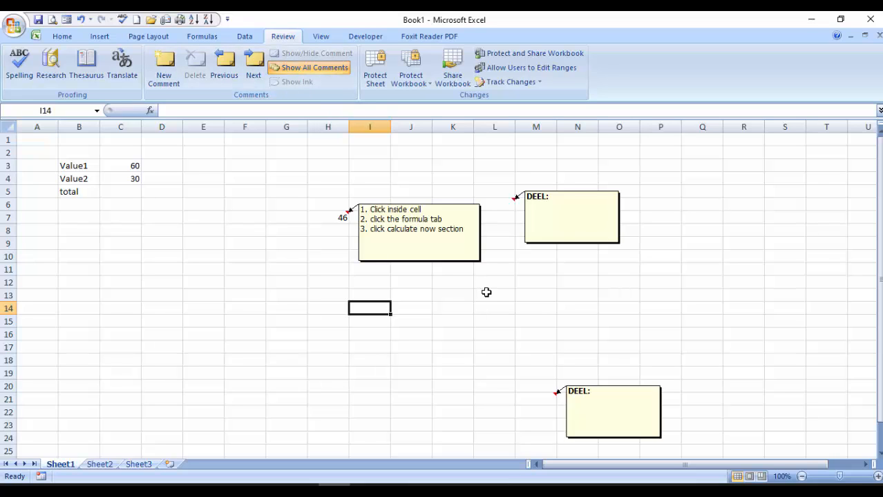
{"action": "left_click", "coordinate": [314, 69]}
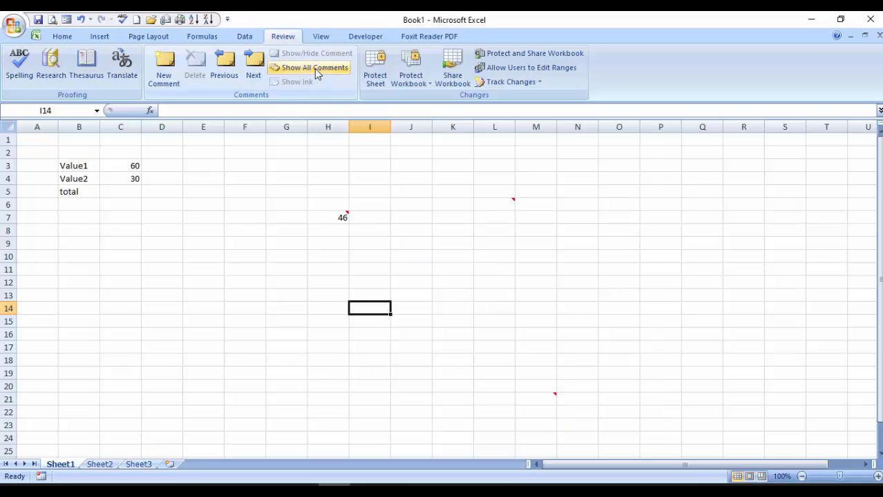
{"action": "left_click", "coordinate": [339, 217]}
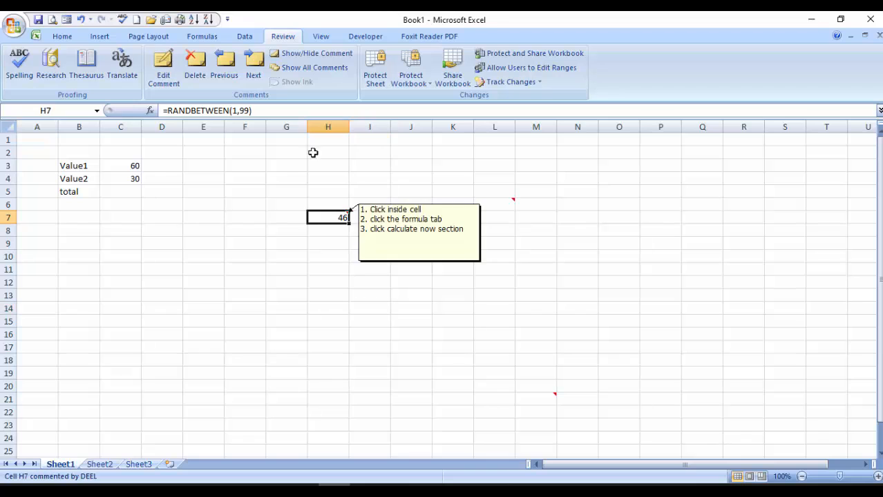
{"action": "left_click", "coordinate": [307, 55]}
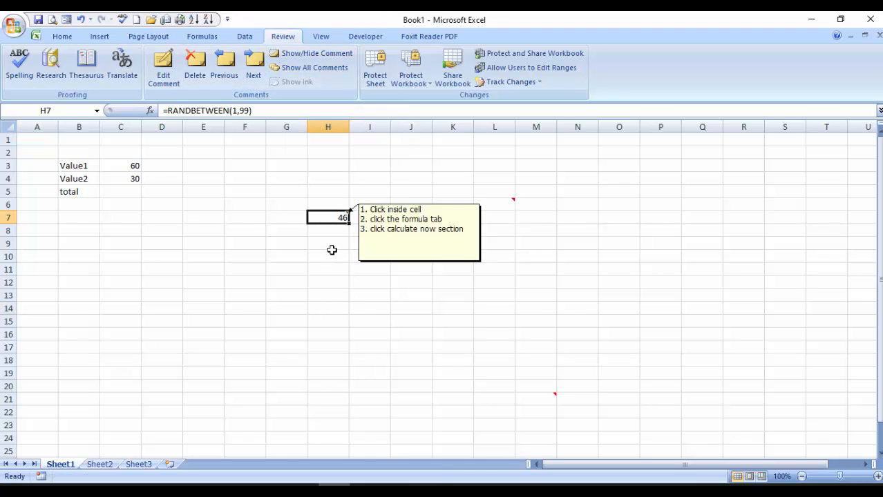
{"action": "left_click", "coordinate": [312, 58]}
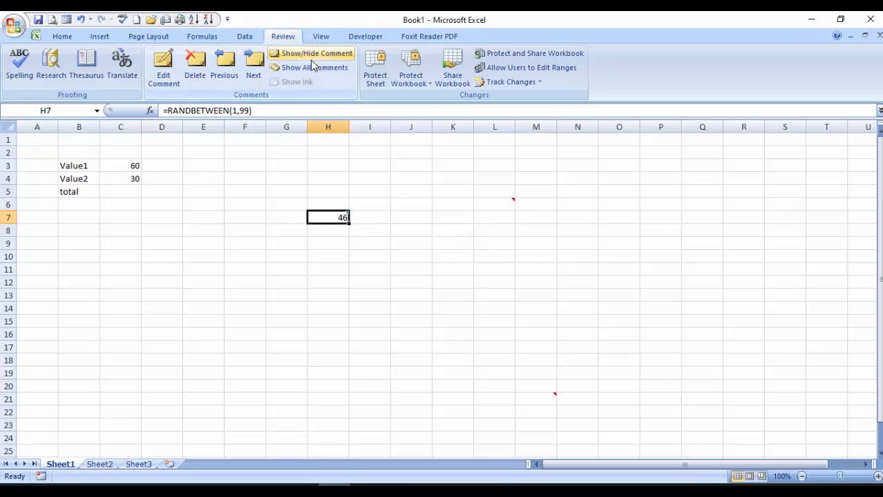
{"action": "left_click", "coordinate": [310, 70]}
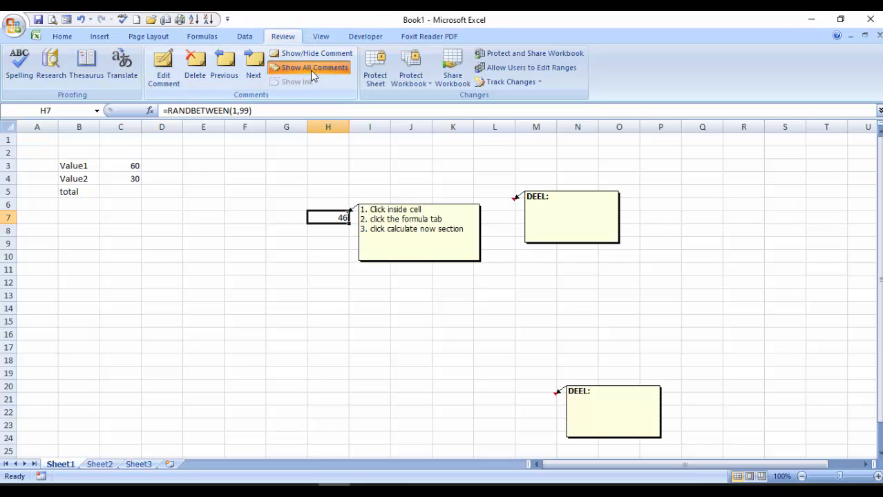
{"action": "left_click", "coordinate": [311, 70]}
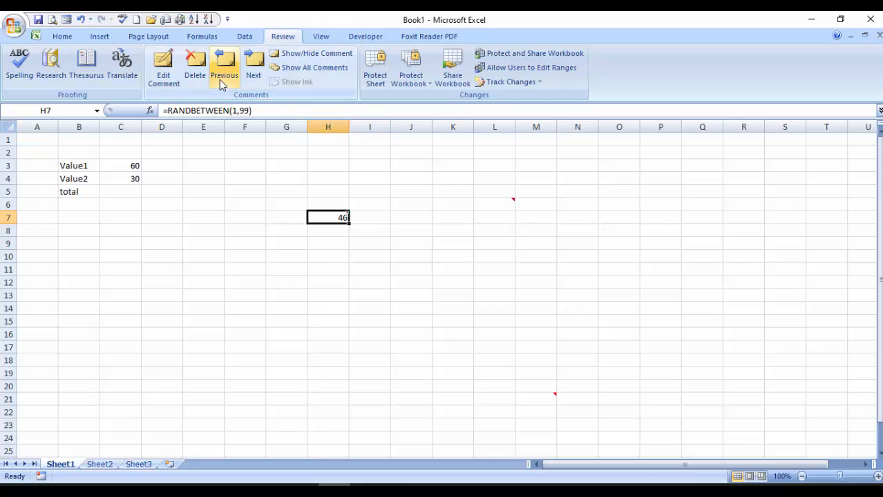
Step: Display all comments and step backwards through them from H7 to L6, declining to continue past the end of the workbook
{"action": "left_click", "coordinate": [308, 72]}
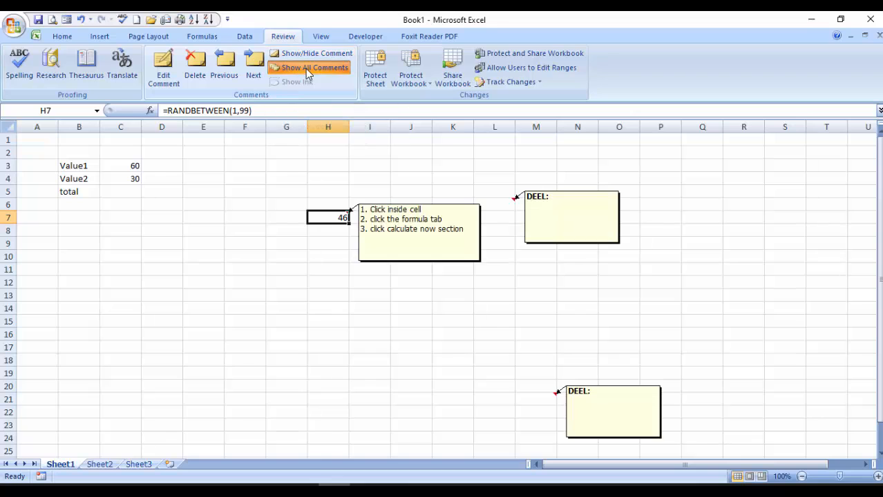
{"action": "left_click", "coordinate": [228, 78]}
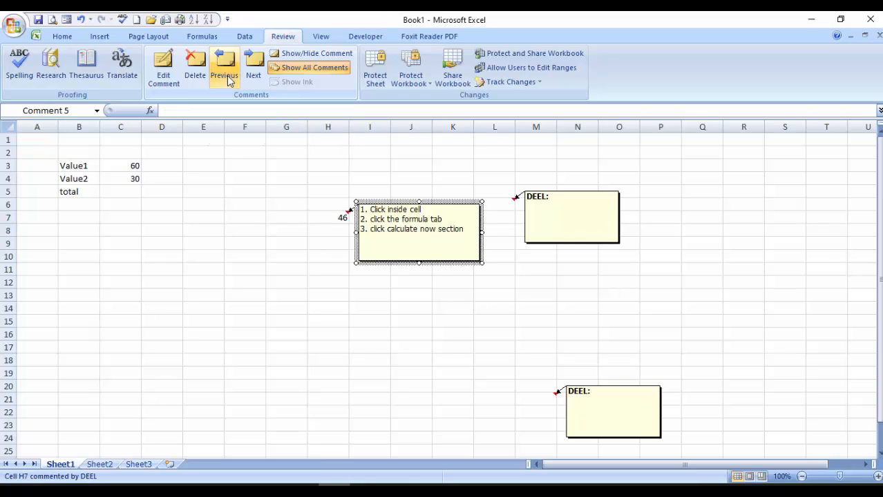
{"action": "left_click", "coordinate": [227, 75]}
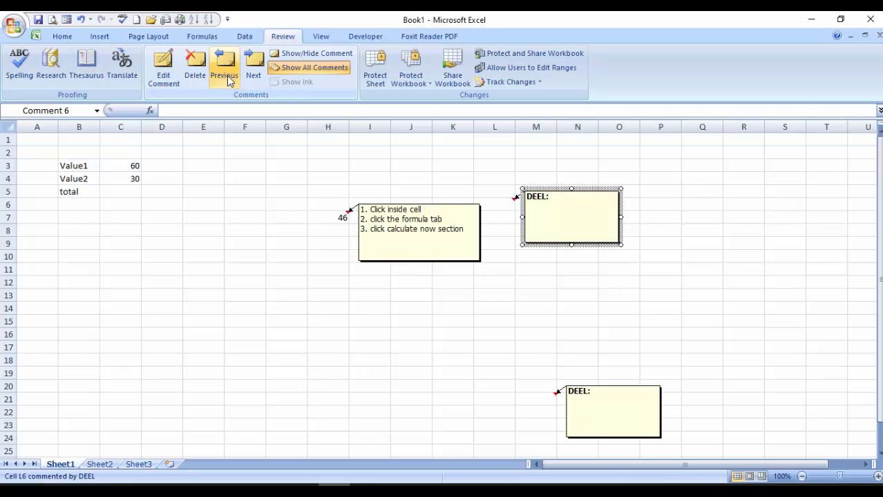
{"action": "left_click", "coordinate": [228, 78]}
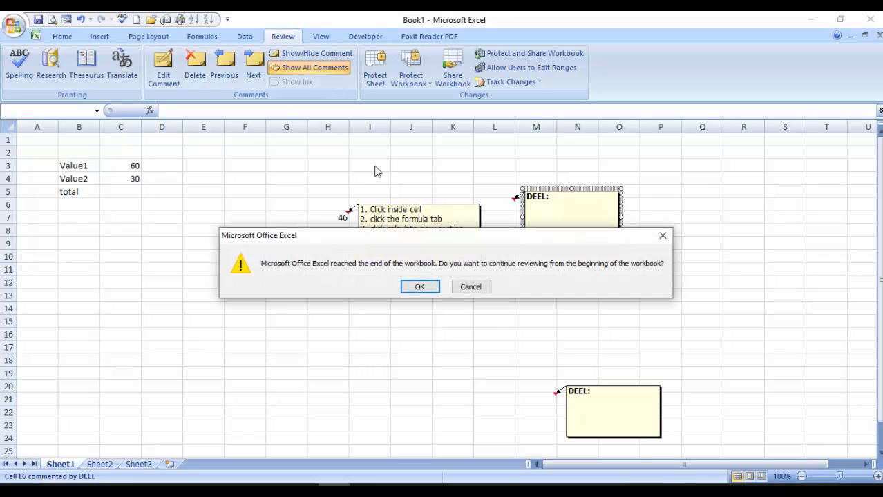
{"action": "left_click", "coordinate": [484, 287]}
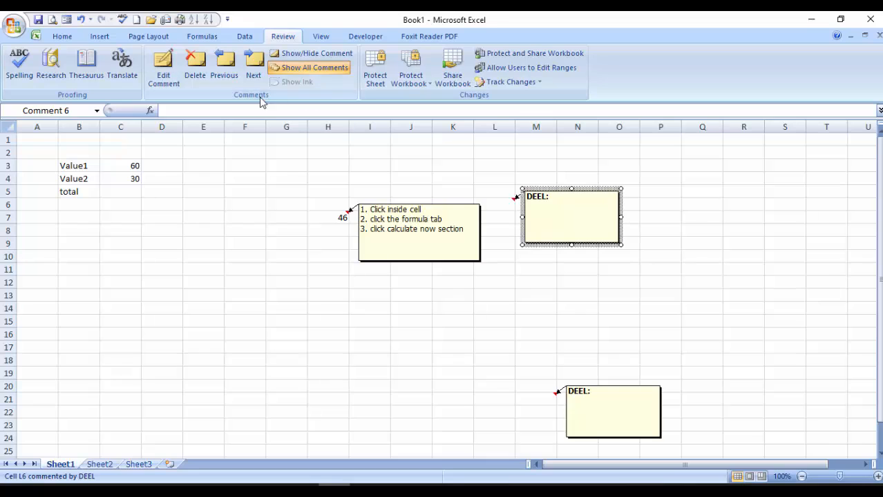
Step: Step forward through the comments from L6 to M21 and back again to L6
{"action": "left_click", "coordinate": [254, 76]}
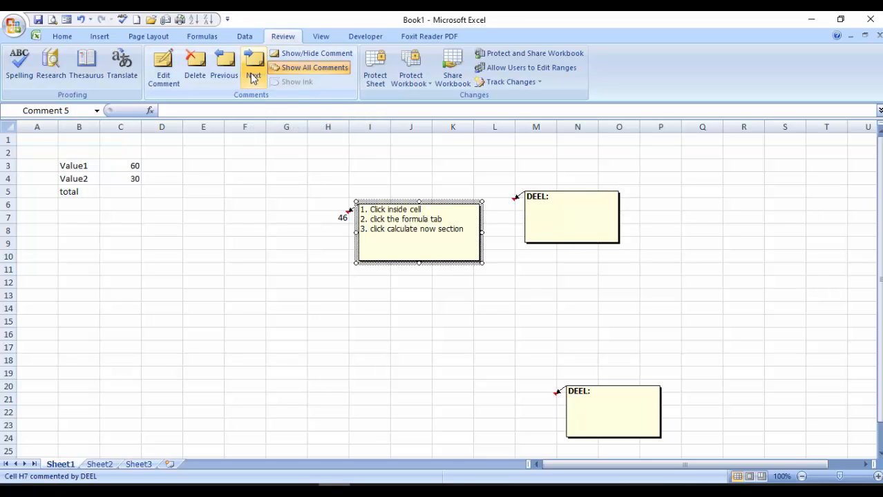
{"action": "left_click", "coordinate": [253, 76]}
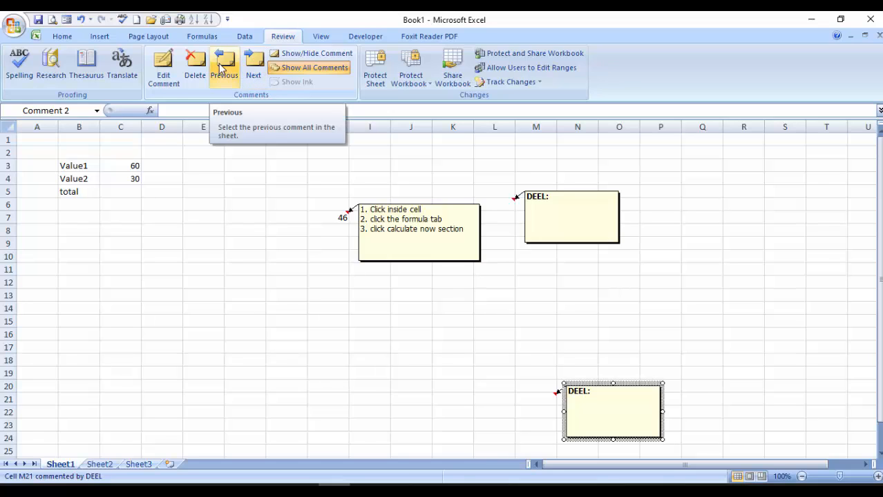
{"action": "left_click", "coordinate": [222, 67]}
{"action": "left_click", "coordinate": [222, 68]}
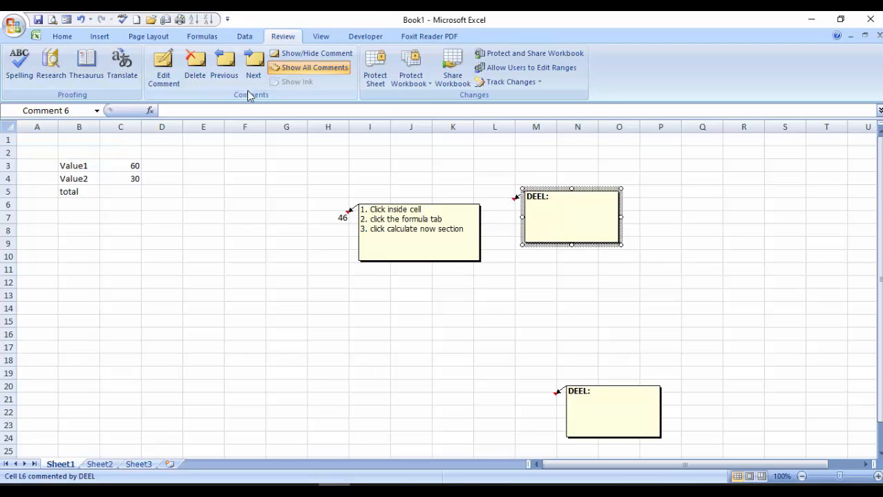
Step: Hide all comments on the sheet and delete the comment from cell L6
{"action": "left_click", "coordinate": [491, 206]}
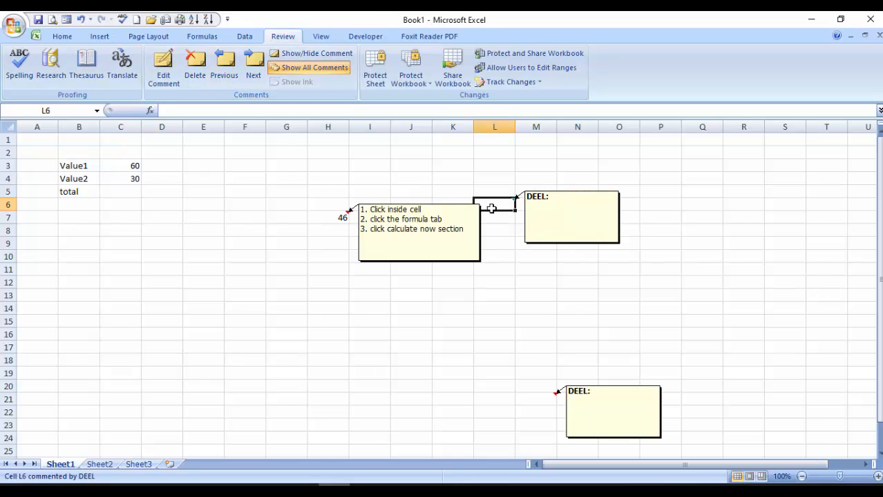
{"action": "left_click", "coordinate": [298, 69]}
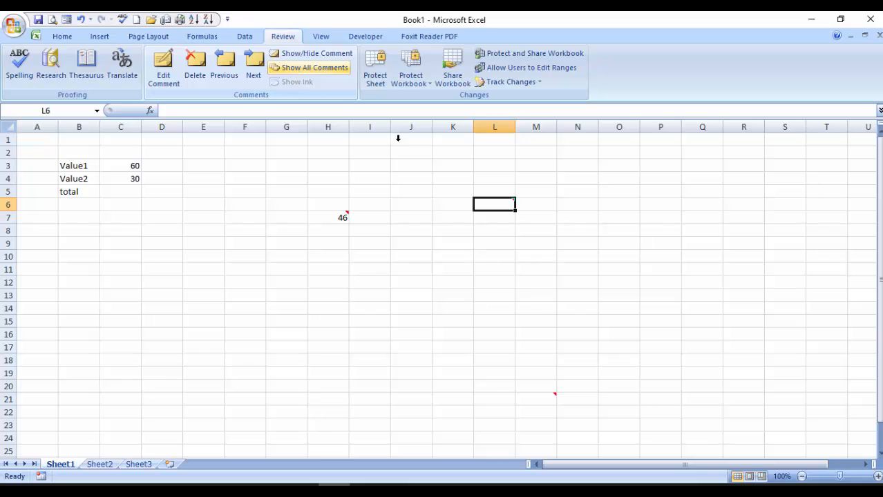
{"action": "left_click", "coordinate": [506, 259]}
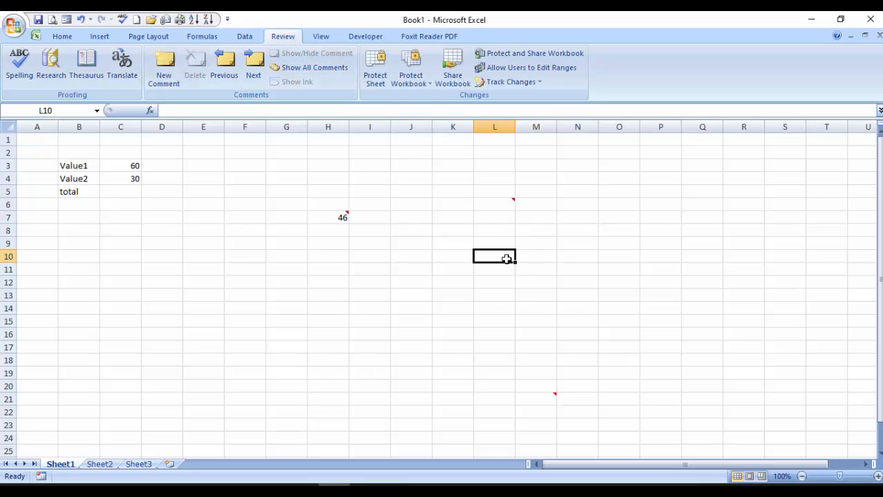
{"action": "left_click", "coordinate": [484, 201]}
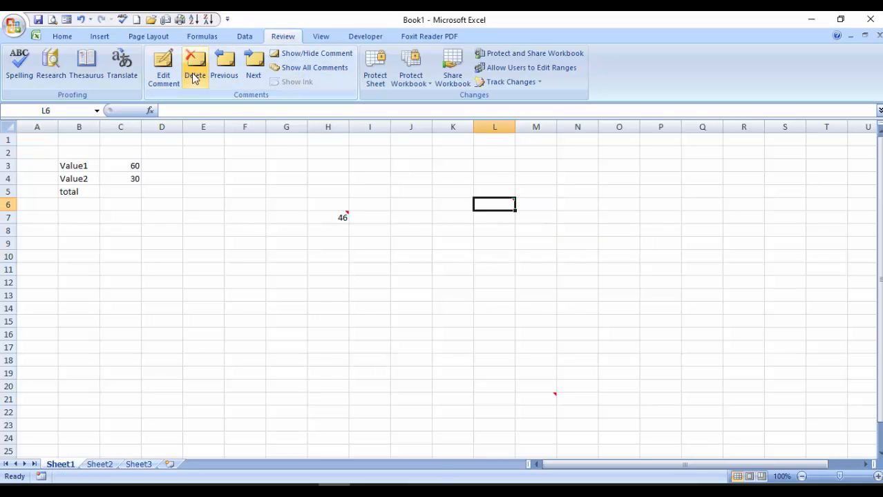
{"action": "mouse_move", "coordinate": [490, 204]}
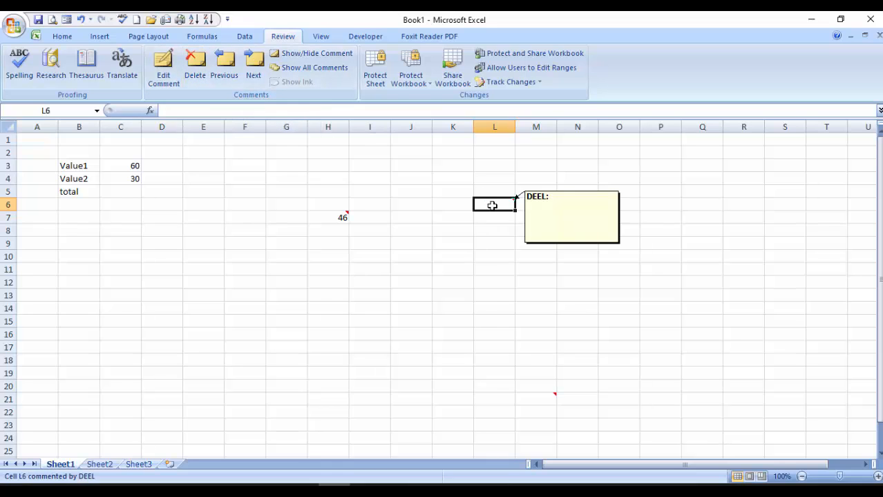
{"action": "left_click", "coordinate": [197, 76]}
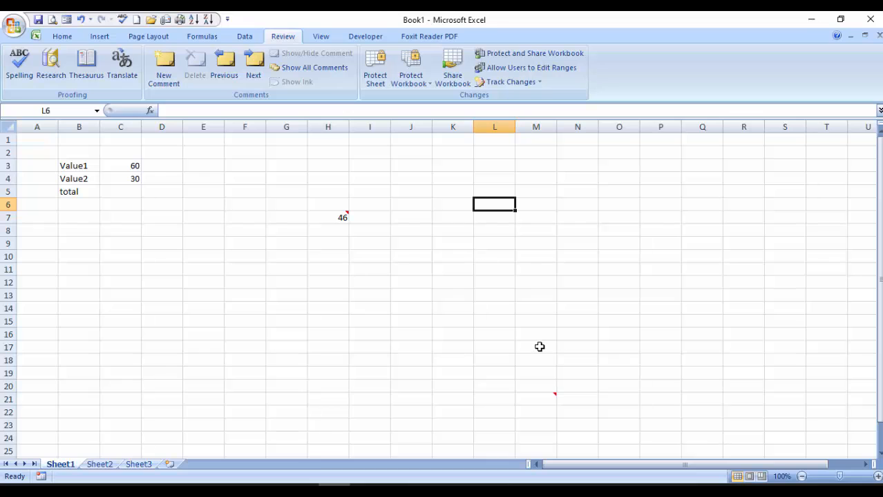
Step: Delete the comment from cell M21
{"action": "left_click", "coordinate": [548, 395]}
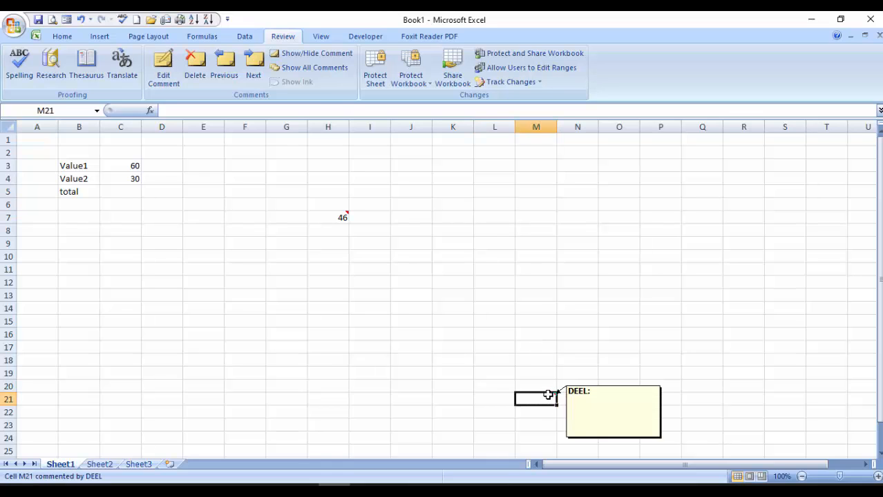
{"action": "right_click", "coordinate": [549, 395]}
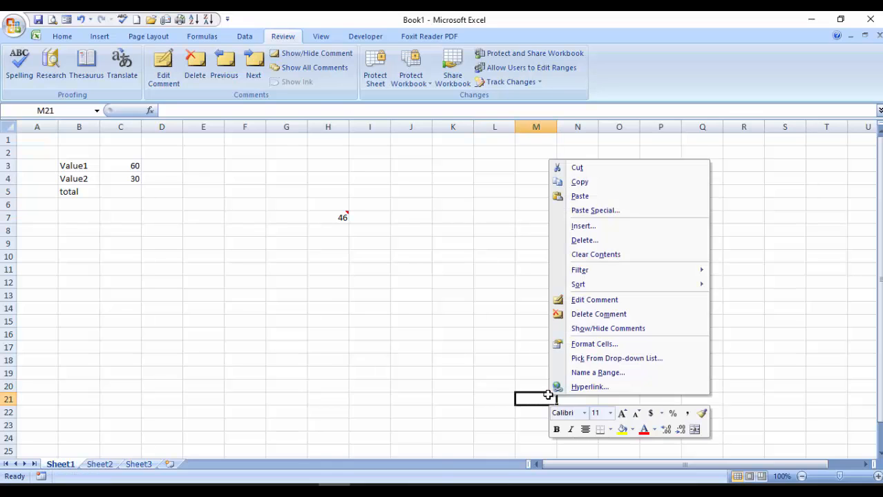
{"action": "left_click", "coordinate": [582, 315]}
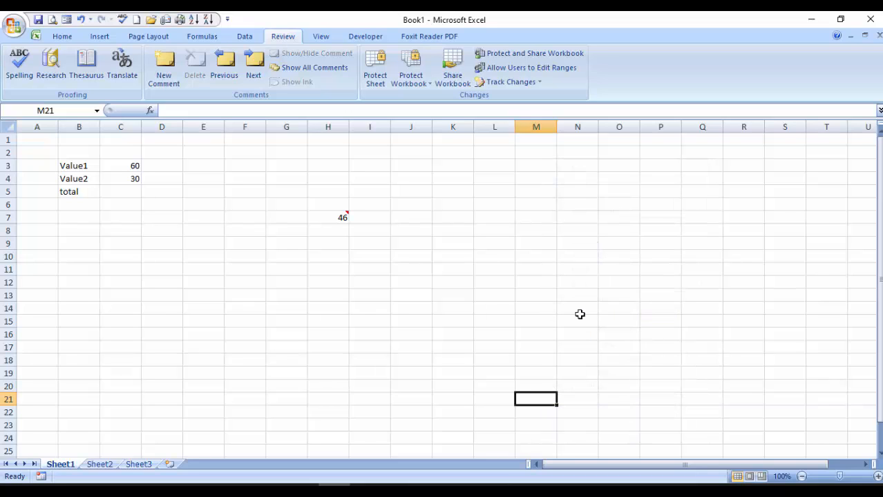
Step: Edit H7's comment to add a separator line of equals signs and the line "Random number Demo" below the existing text
{"action": "left_click", "coordinate": [316, 220]}
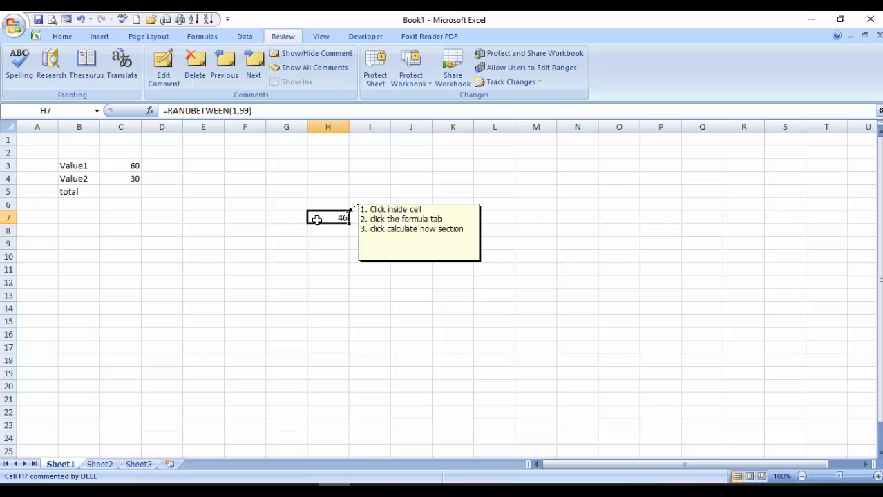
{"action": "right_click", "coordinate": [316, 220]}
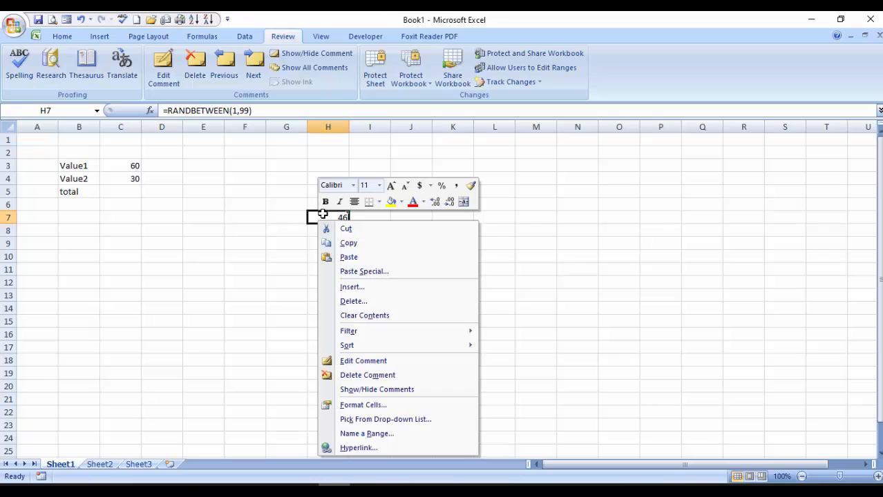
{"action": "left_click", "coordinate": [364, 363]}
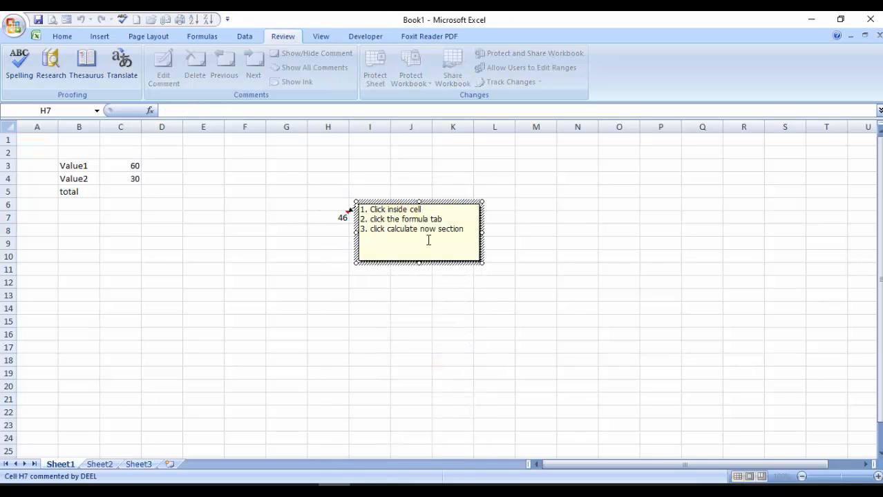
{"action": "type", "text": "======== "}
{"action": "type", "text": "Random "}
{"action": "type", "text": "numbe"}
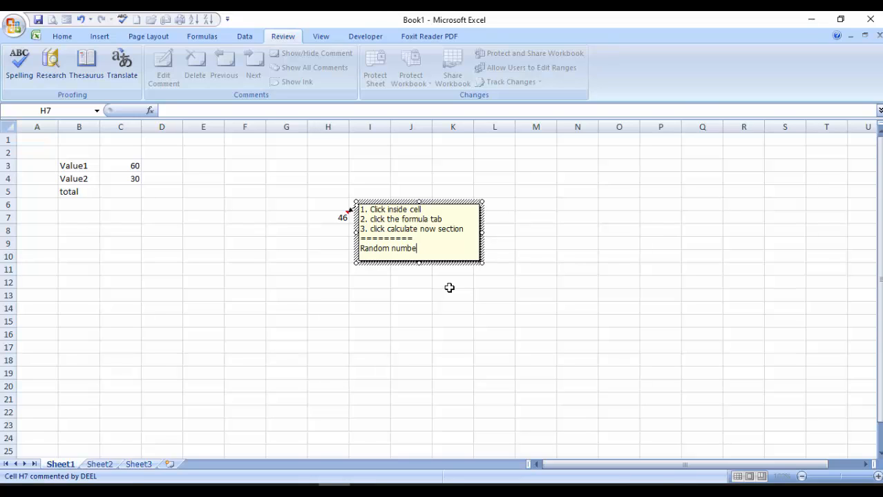
{"action": "type", "text": "r Demo"}
{"action": "left_click", "coordinate": [408, 306]}
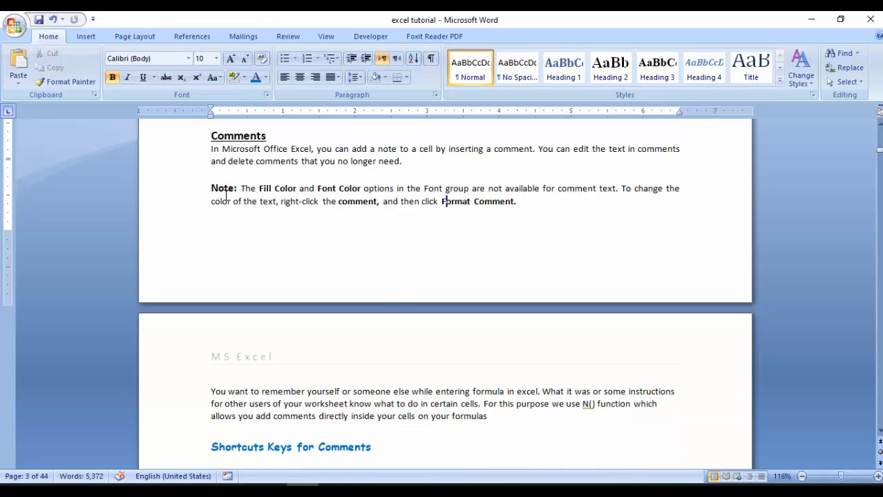
Step: Read the note on changing comment text color in the Word tutorial document and return to the Excel workbook
{"action": "left_click", "coordinate": [227, 198]}
{"action": "left_click", "coordinate": [236, 191]}
{"action": "key", "text": "alt+Tab"}
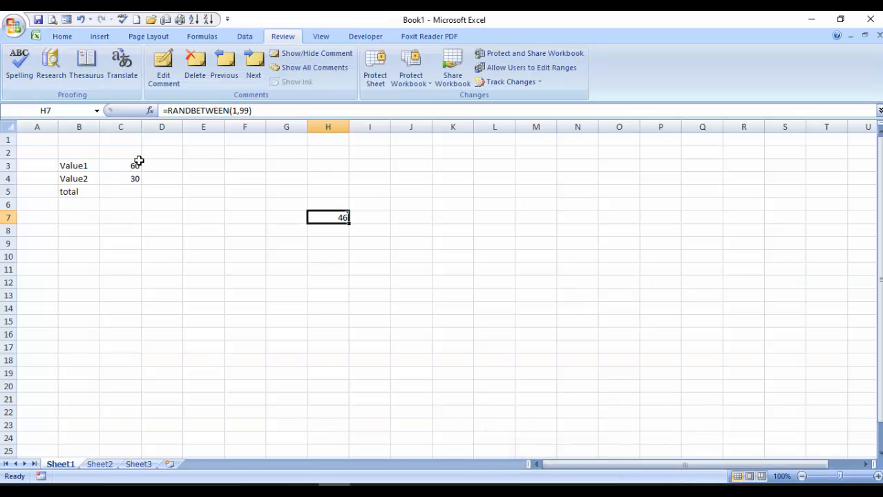
Step: Open H7's comment for editing and set all of its text to font size 11
{"action": "left_click", "coordinate": [62, 38]}
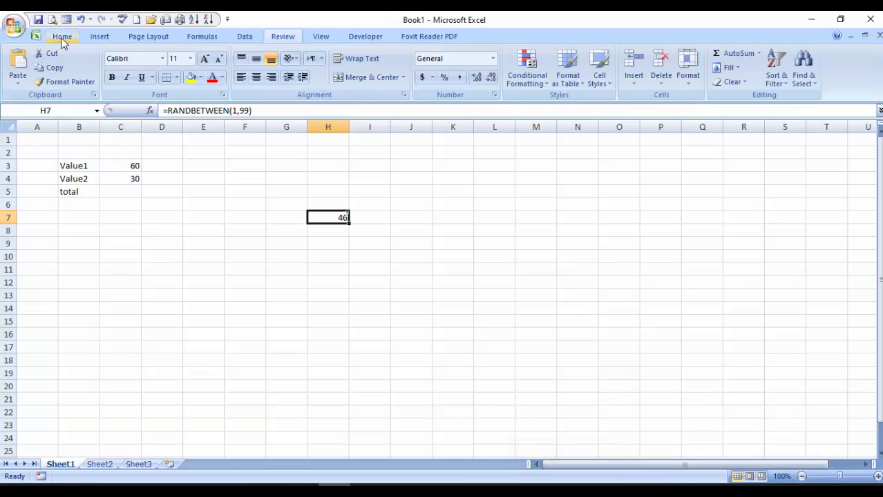
{"action": "right_click", "coordinate": [340, 218]}
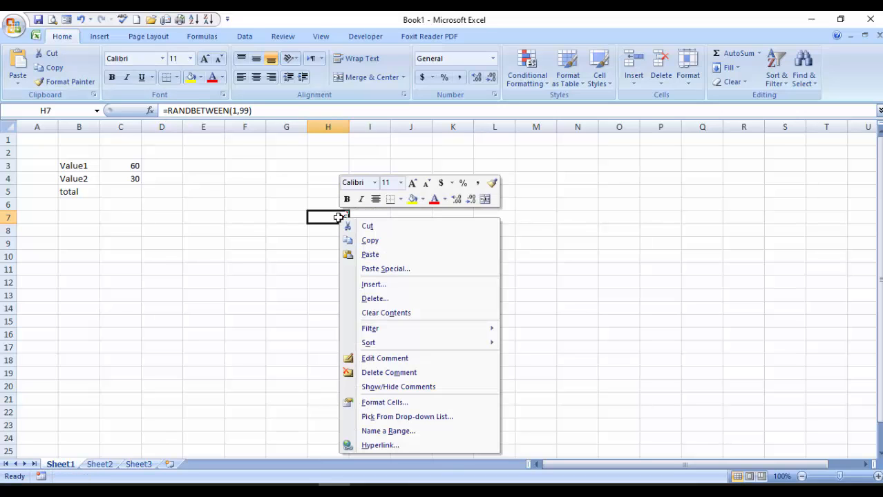
{"action": "left_click", "coordinate": [378, 358]}
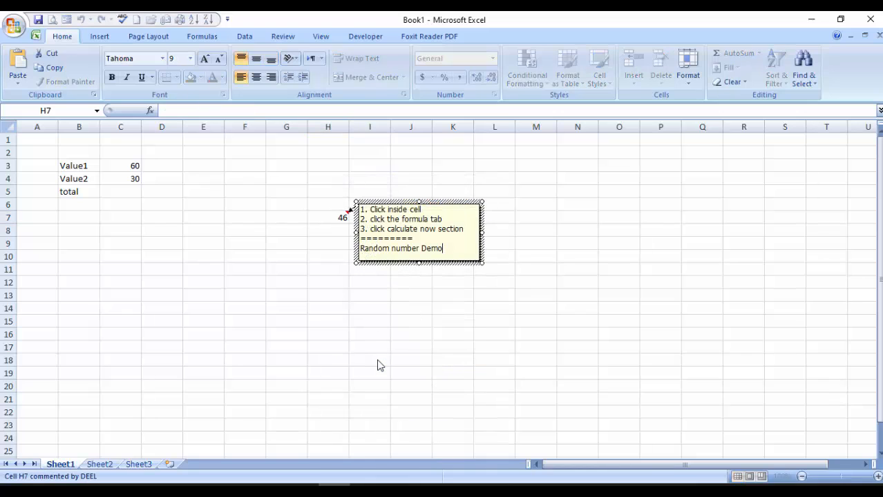
{"action": "key", "text": "shift+Left"}
{"action": "key", "text": "shift+Left"}
{"action": "key", "text": "shift+Left"}
{"action": "key", "text": "shift+Left"}
{"action": "key", "text": "shift+Left"}
{"action": "key", "text": "shift+Left"}
{"action": "key", "text": "shift+Left"}
{"action": "key", "text": "shift+Left"}
{"action": "key", "text": "shift+Left"}
{"action": "key", "text": "shift+Left"}
{"action": "key", "text": "shift+Left"}
{"action": "key", "text": "shift+Left"}
{"action": "key", "text": "shift+Left"}
{"action": "key", "text": "shift+Left"}
{"action": "key", "text": "shift+Left"}
{"action": "key", "text": "shift+Left"}
{"action": "key", "text": "shift+Left"}
{"action": "key", "text": "shift+Left"}
{"action": "key", "text": "shift+Left"}
{"action": "key", "text": "shift+Left"}
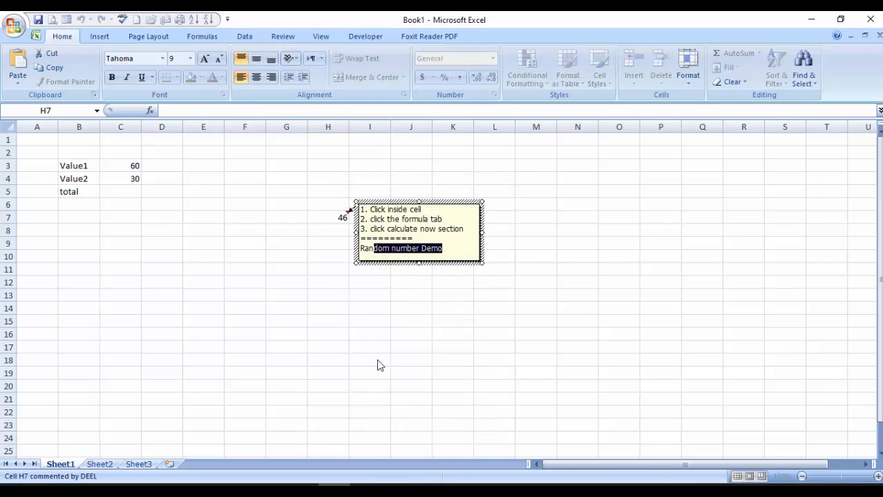
{"action": "key", "text": "shift+Left"}
{"action": "key", "text": "shift+Left"}
{"action": "key", "text": "shift+Left"}
{"action": "key", "text": "shift+Left"}
{"action": "key", "text": "shift+Left"}
{"action": "key", "text": "shift+Left"}
{"action": "key", "text": "shift+Left"}
{"action": "key", "text": "shift+Left"}
{"action": "key", "text": "shift+Left"}
{"action": "key", "text": "shift+Left"}
{"action": "key", "text": "shift+Left"}
{"action": "key", "text": "shift+Left"}
{"action": "key", "text": "shift+Left"}
{"action": "key", "text": "shift+Left"}
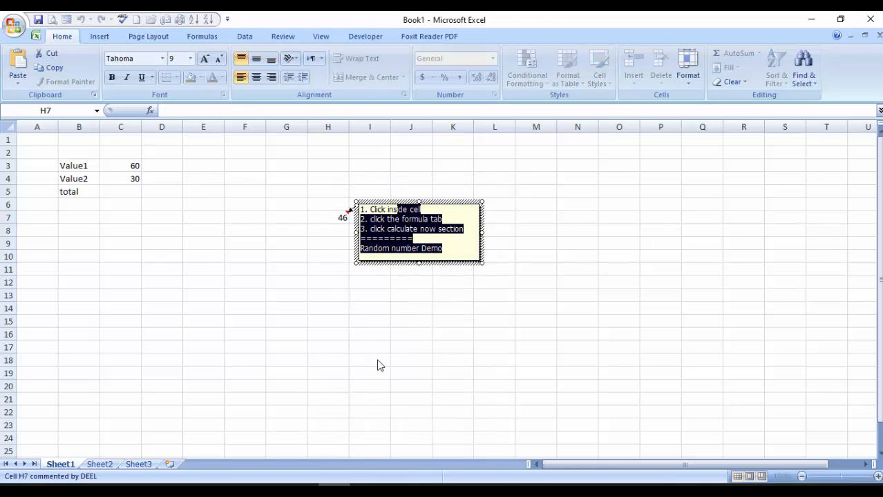
{"action": "key", "text": "shift+Left"}
{"action": "key", "text": "shift+Left"}
{"action": "key", "text": "shift+Left"}
{"action": "key", "text": "shift+Left"}
{"action": "key", "text": "shift+Left"}
{"action": "key", "text": "shift+Left"}
{"action": "key", "text": "shift+Left"}
{"action": "key", "text": "shift+Left"}
{"action": "key", "text": "shift+Left"}
{"action": "key", "text": "shift+Left"}
{"action": "key", "text": "shift+Left"}
{"action": "left_click", "coordinate": [191, 60]}
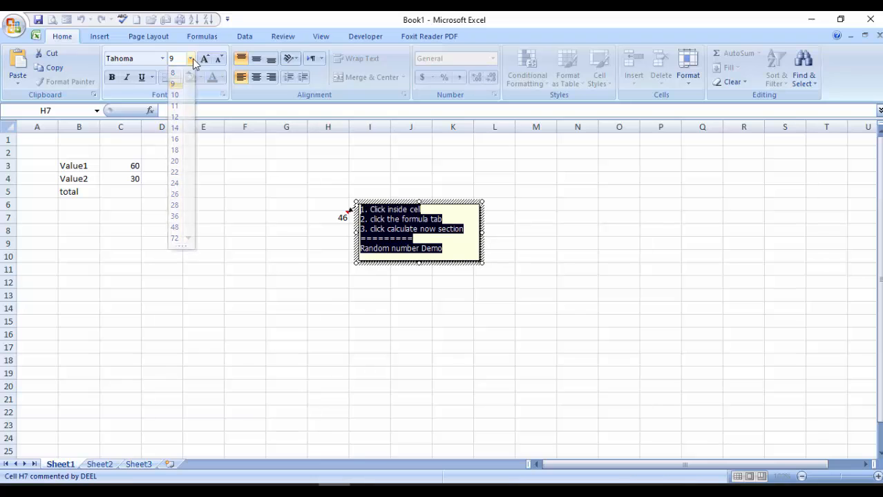
{"action": "left_click", "coordinate": [190, 59]}
{"action": "left_click", "coordinate": [190, 59]}
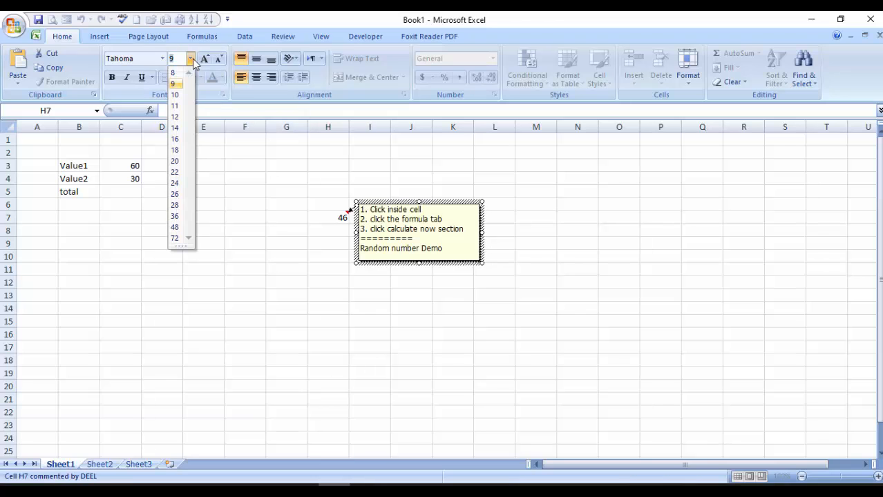
{"action": "left_click", "coordinate": [177, 109]}
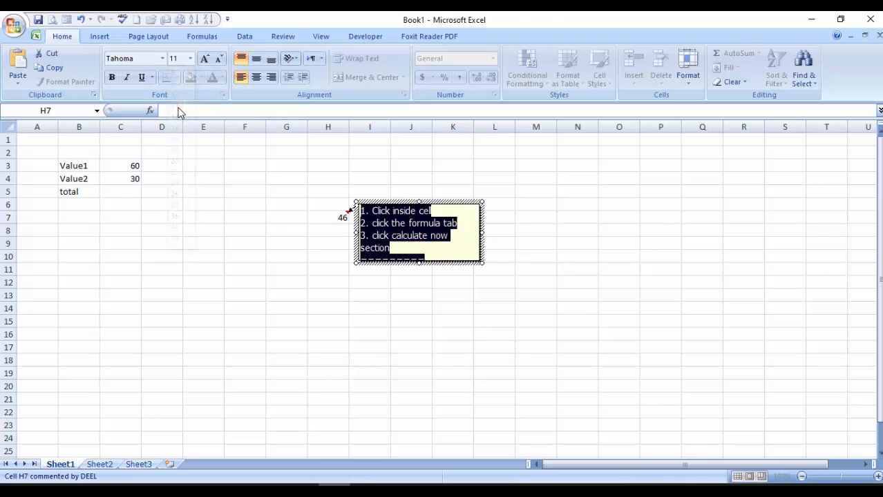
Step: Change the font of H7's selected comment text to Sitka Heading
{"action": "left_click", "coordinate": [163, 61]}
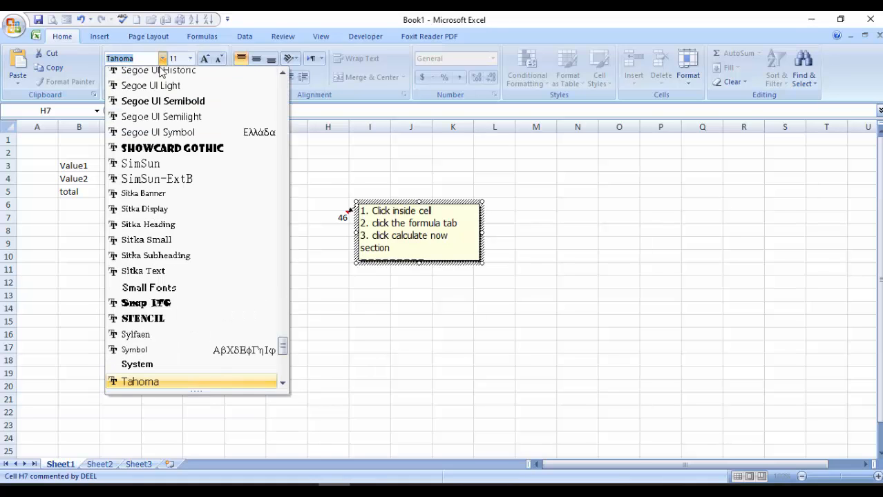
{"action": "left_click", "coordinate": [282, 73]}
{"action": "left_click", "coordinate": [281, 75]}
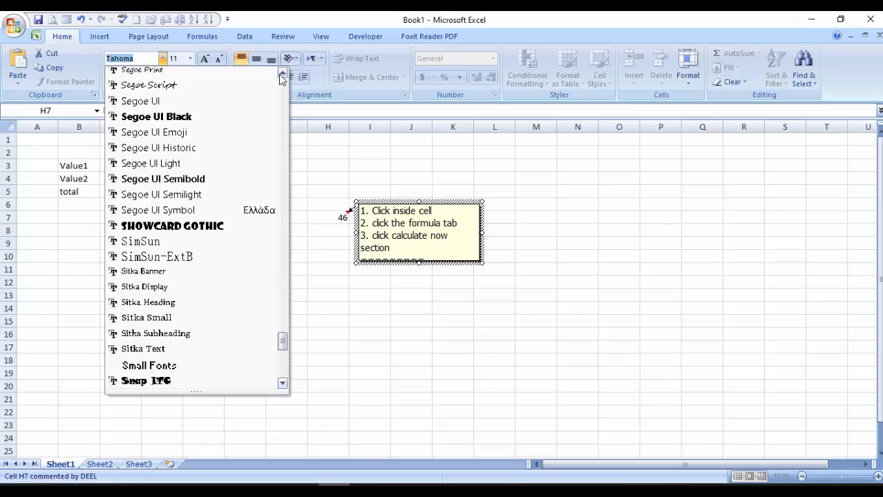
{"action": "left_click", "coordinate": [181, 303]}
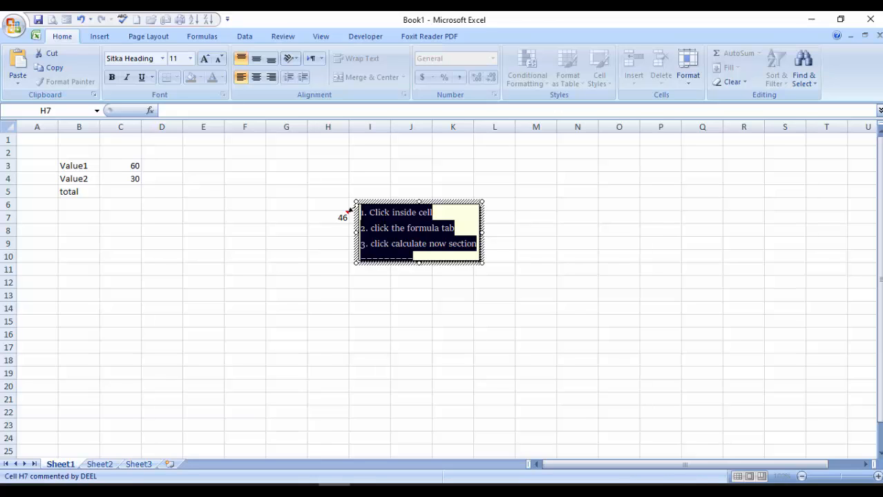
Step: Color H7's comment text blue and enlarge the comment box so that all its lines fit
{"action": "right_click", "coordinate": [385, 222]}
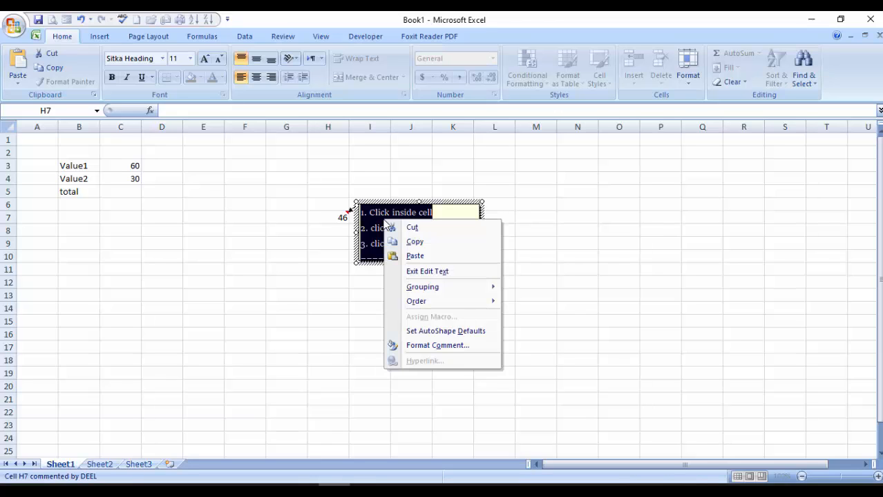
{"action": "left_click", "coordinate": [430, 345]}
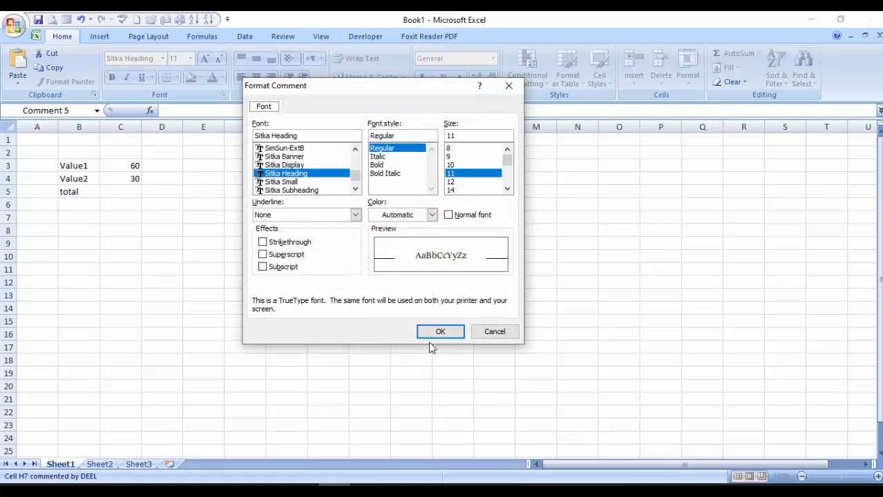
{"action": "left_click", "coordinate": [431, 215]}
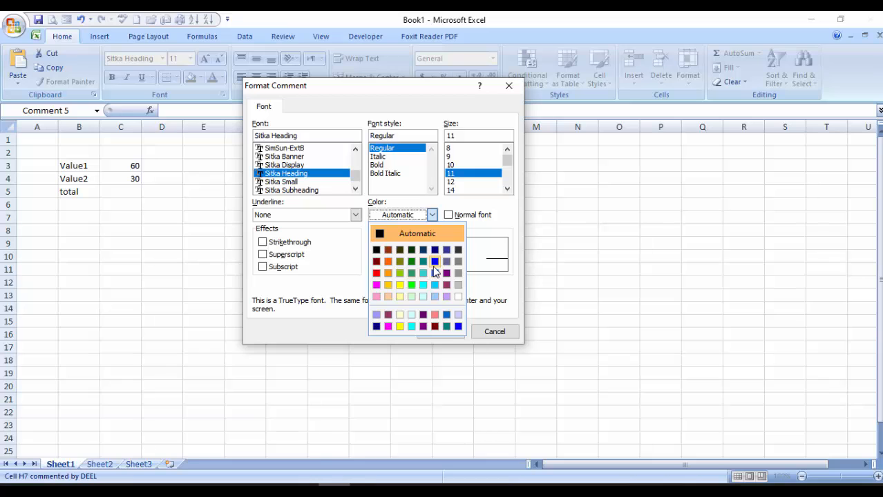
{"action": "left_click", "coordinate": [435, 265]}
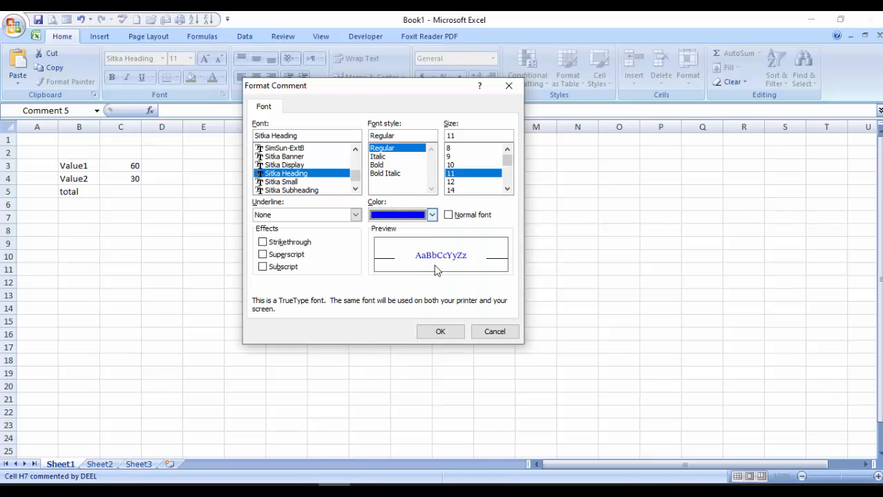
{"action": "left_click", "coordinate": [439, 333]}
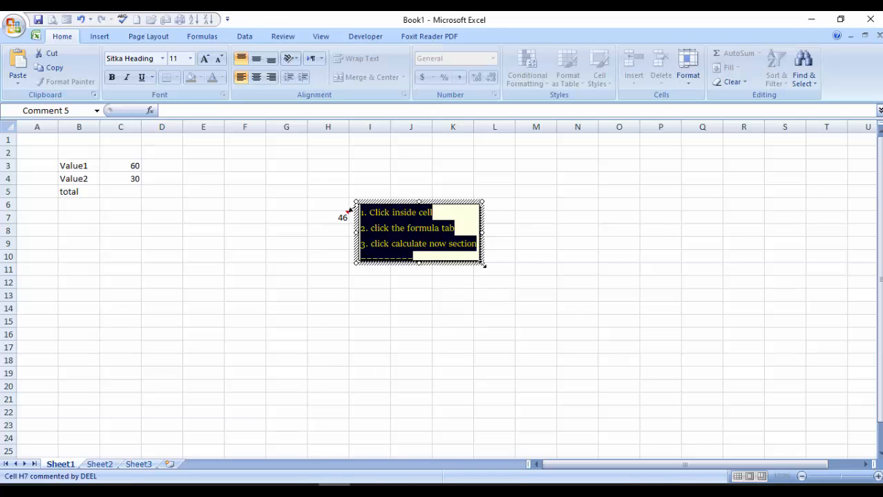
{"action": "left_click_drag", "start_coordinate": [483, 264], "coordinate": [559, 322]}
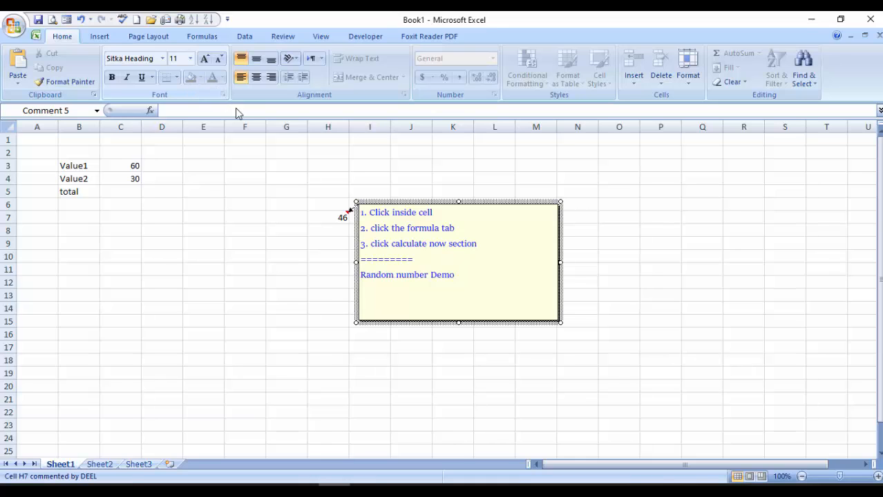
{"action": "left_click", "coordinate": [408, 244]}
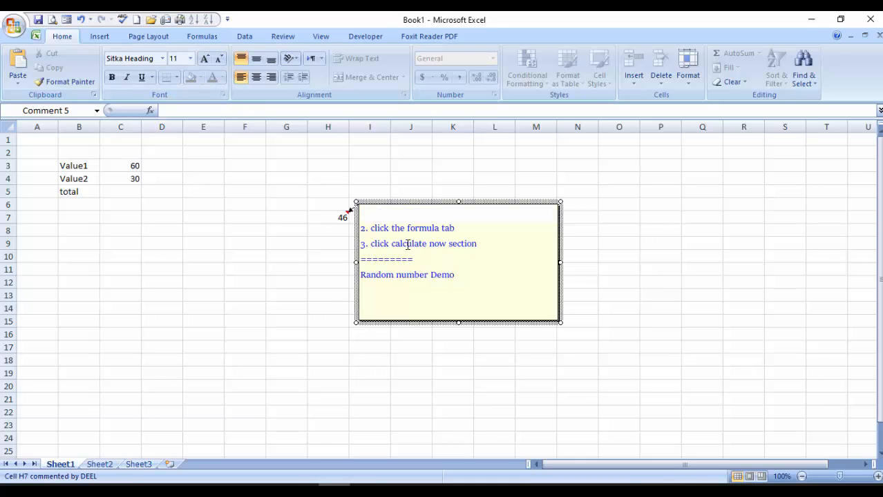
{"action": "right_click", "coordinate": [407, 245]}
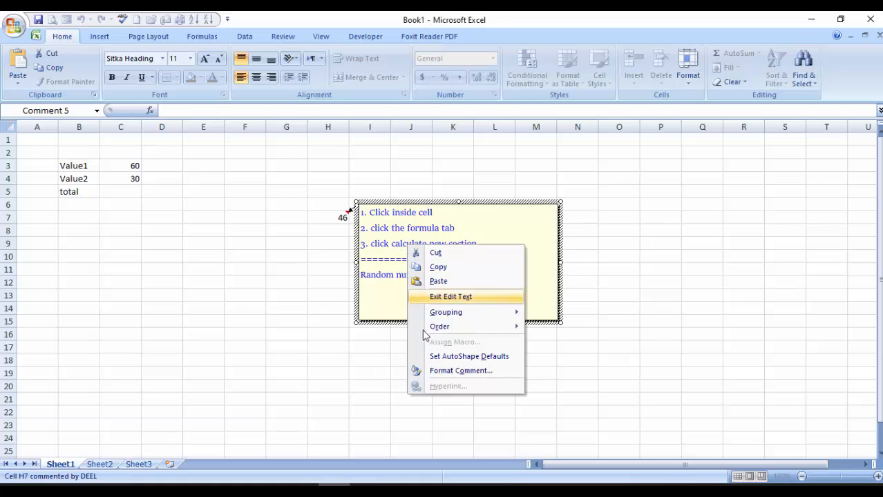
{"action": "left_click", "coordinate": [435, 372]}
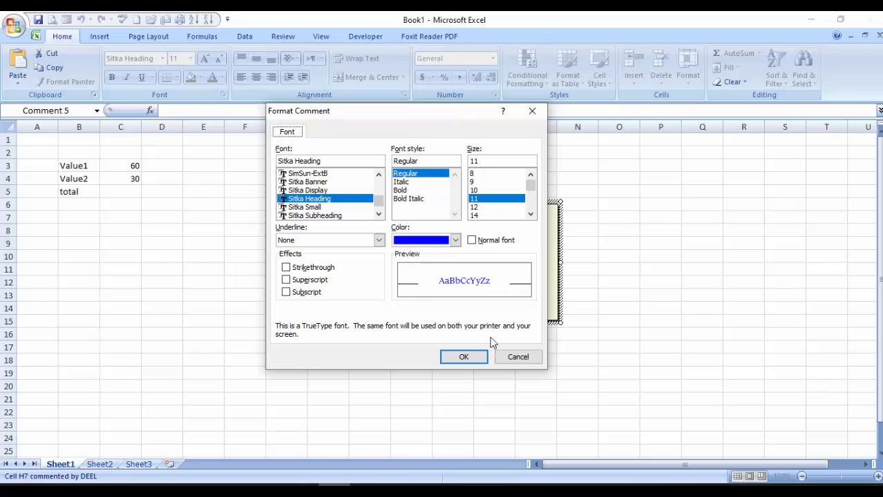
{"action": "left_click", "coordinate": [509, 362]}
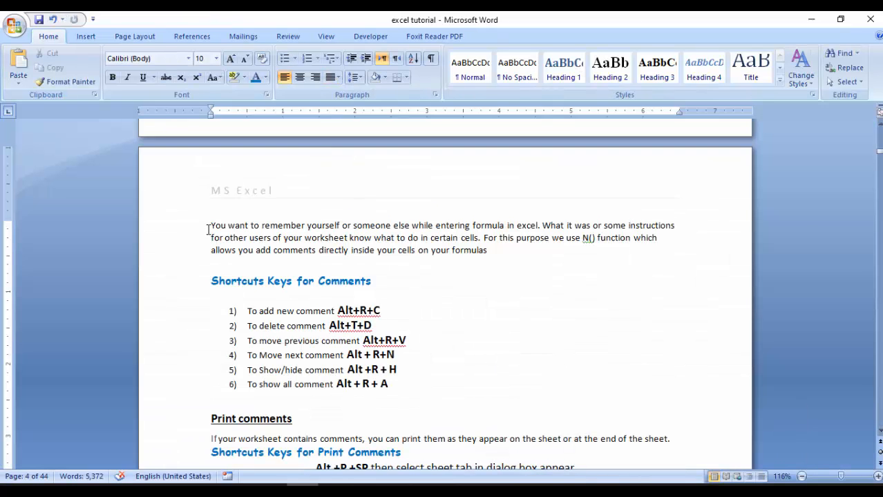
Step: Read the Word document's paragraph on adding comments inside formulas with the N() function and return to the Excel workbook
{"action": "left_click", "coordinate": [209, 228]}
{"action": "left_click", "coordinate": [502, 239]}
{"action": "left_click", "coordinate": [297, 251]}
{"action": "key", "text": "alt+Tab"}
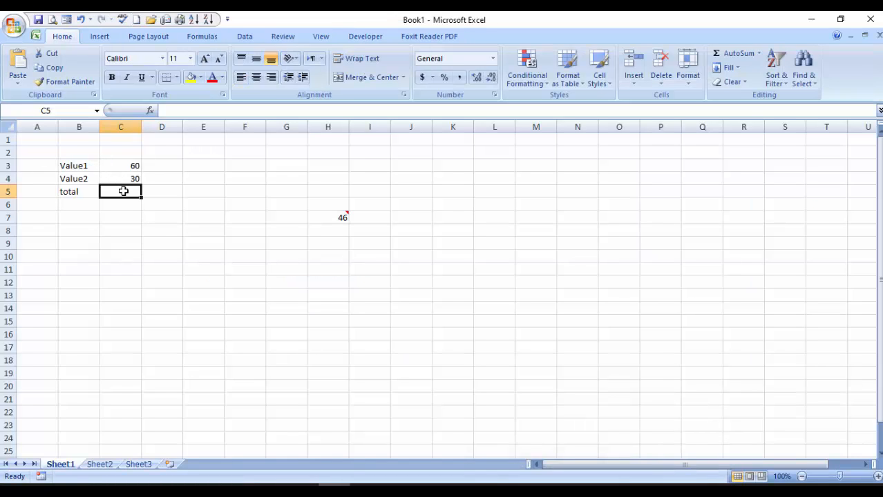
Step: Enter a formula in C5 that sums C3:C4 and adds N("this is comment on formula") as an embedded comment
{"action": "type", "text": "=sum("}
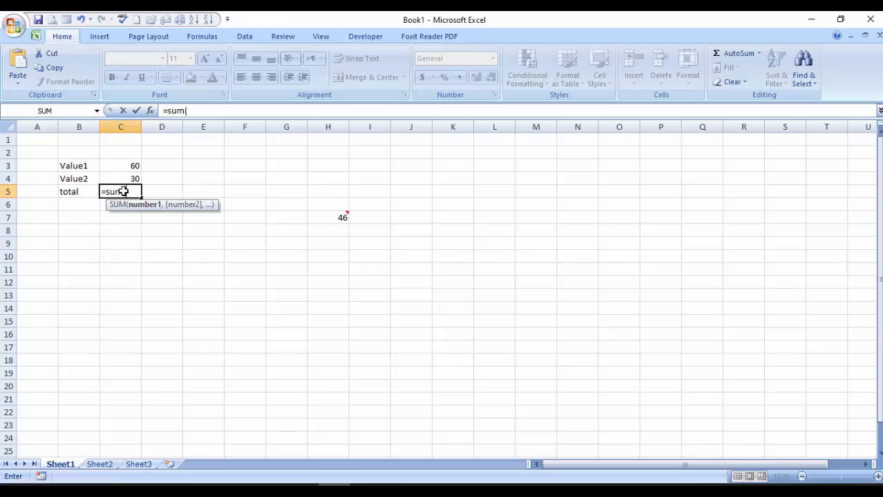
{"action": "left_click", "coordinate": [103, 166]}
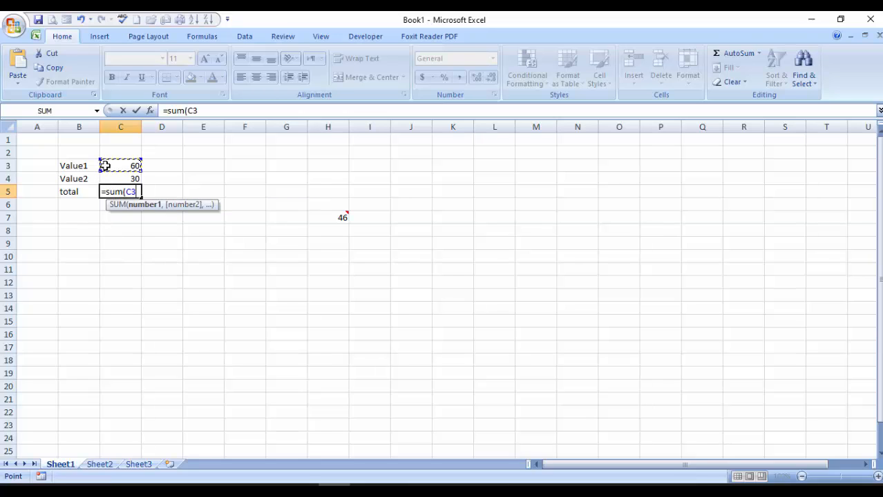
{"action": "key", "text": "shift+Down"}
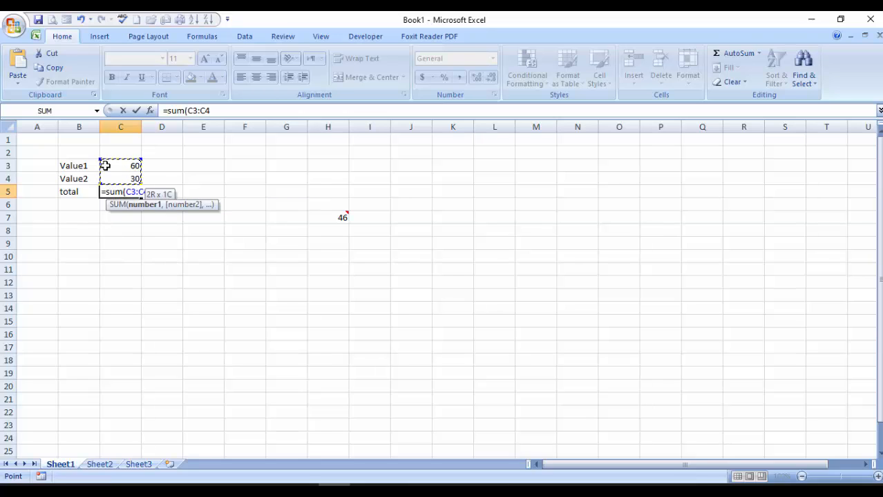
{"action": "type", "text": ")"}
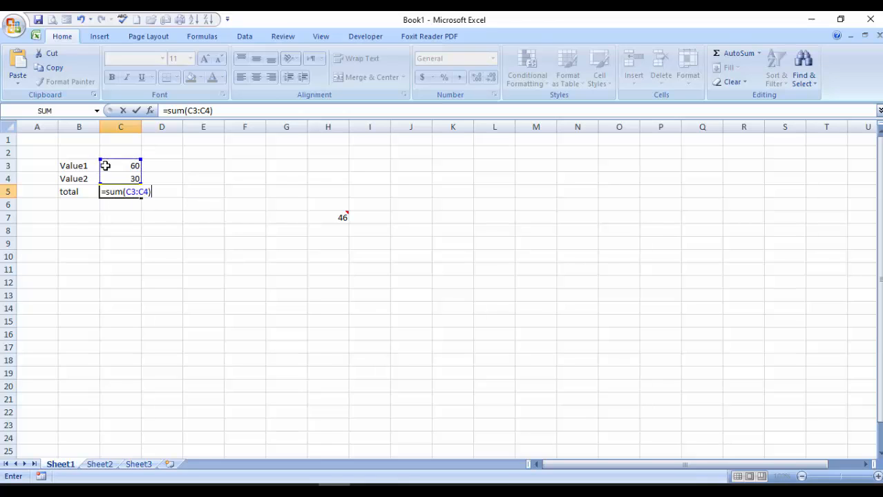
{"action": "type", "text": "+n"}
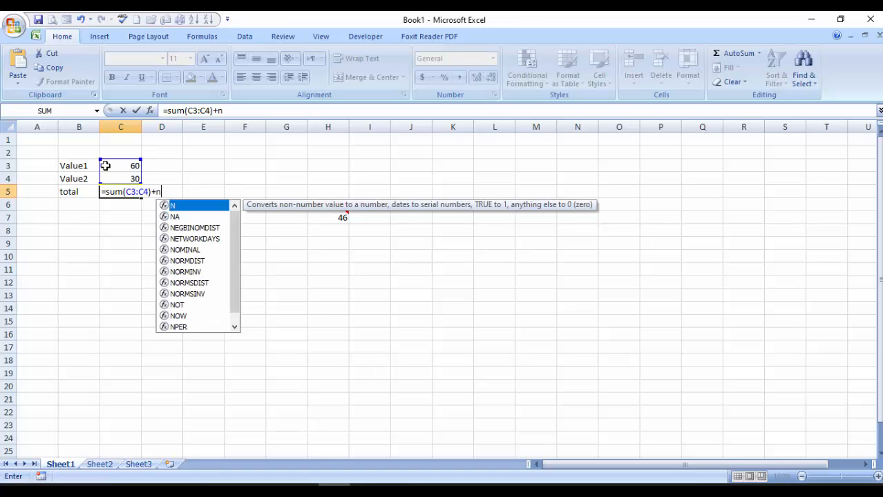
{"action": "type", "text": "("}
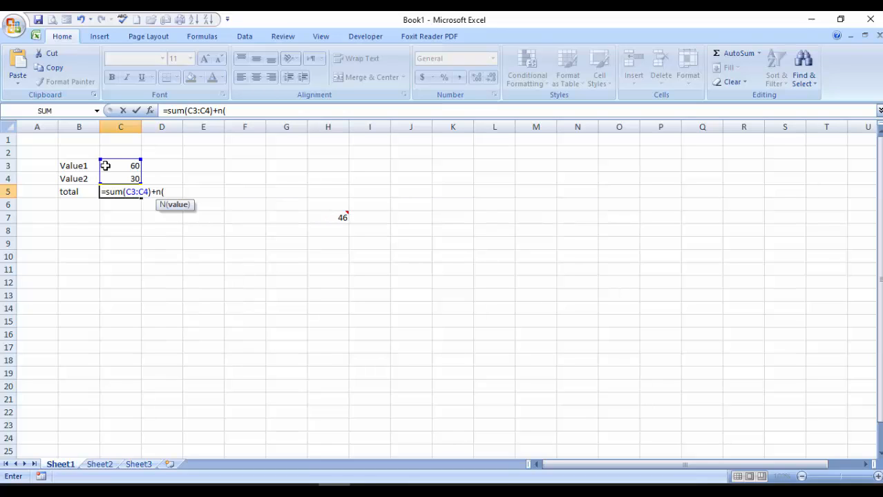
{"action": "type", "text": "\"this is comment on"}
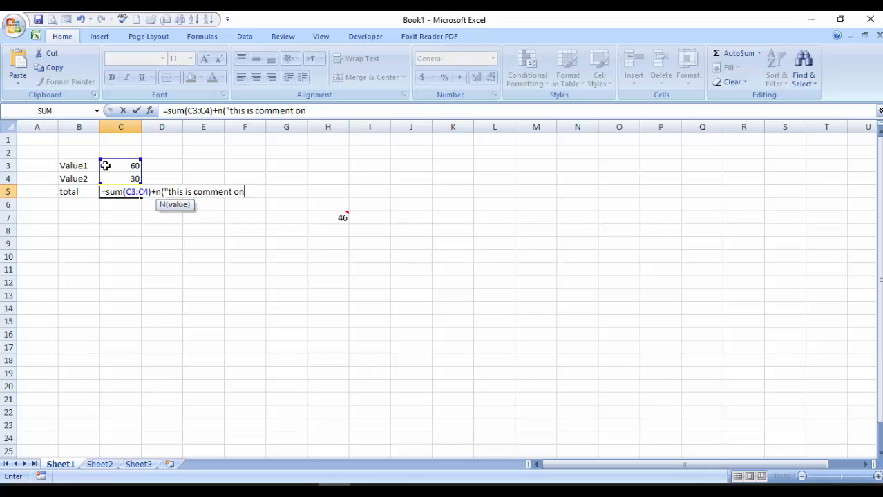
{"action": "type", "text": " formula"}
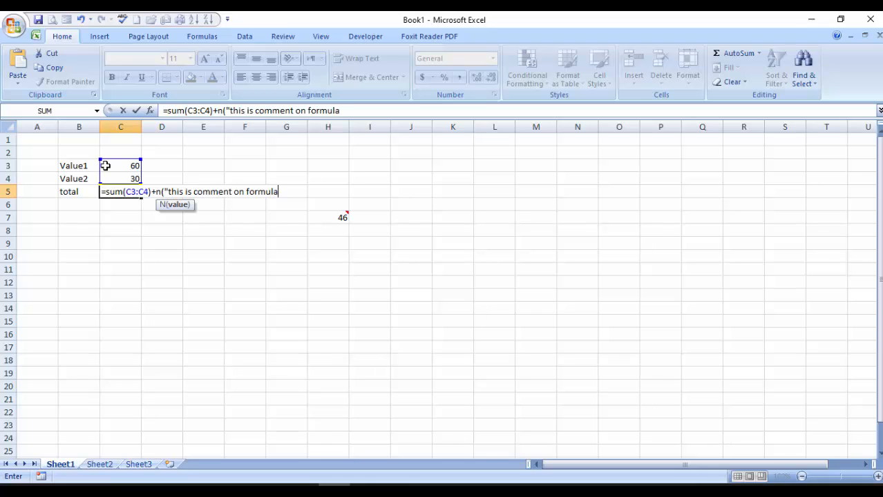
{"action": "type", "text": "\")"}
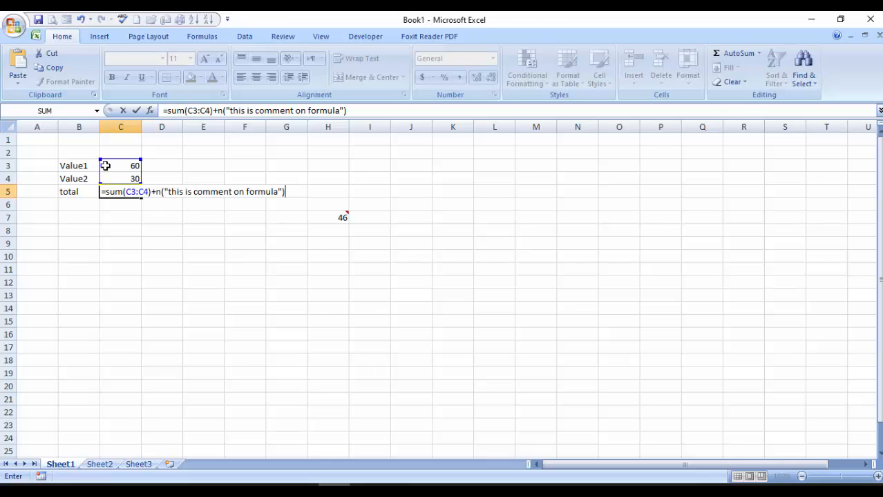
{"action": "key", "text": "Return"}
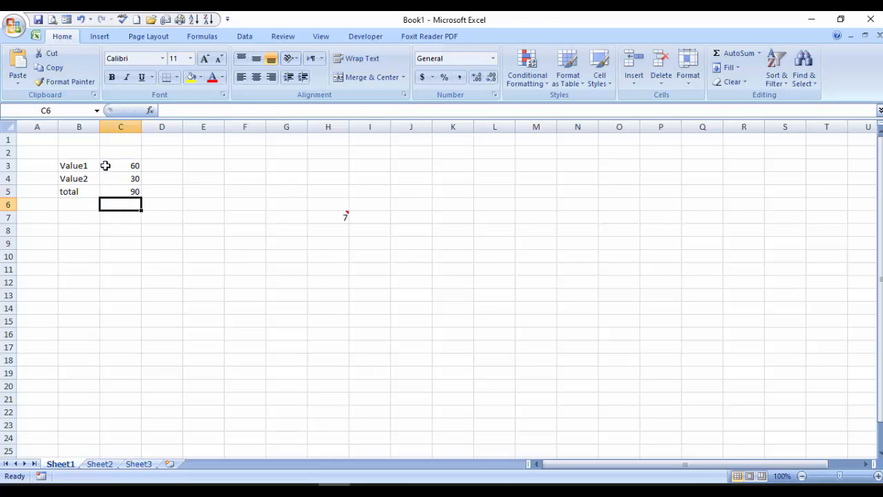
Step: Examine the SUM part and the N() comment part of the formula in C5, leaving the formula as it is
{"action": "key", "text": "Up"}
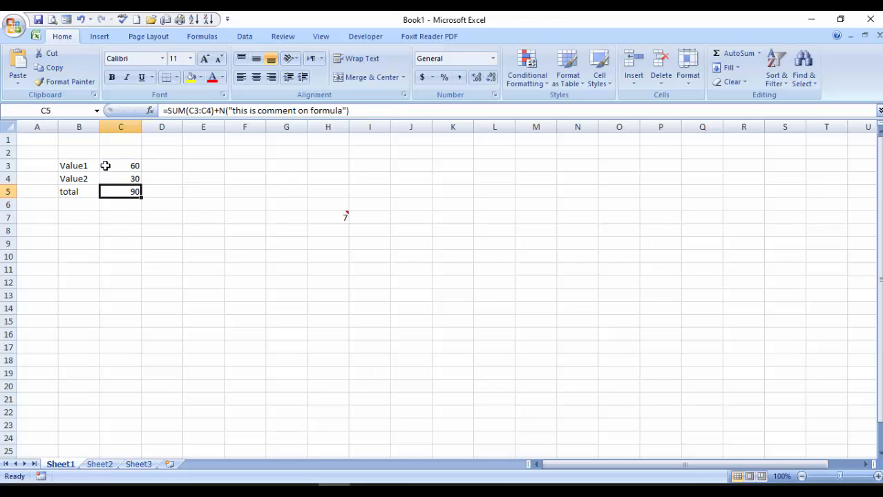
{"action": "left_click", "coordinate": [166, 110]}
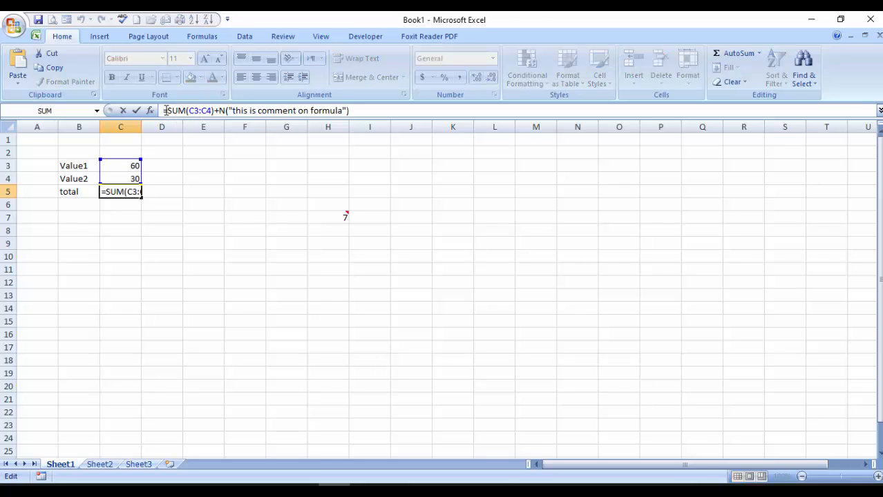
{"action": "left_click_drag", "start_coordinate": [164, 111], "coordinate": [214, 111]}
{"action": "key", "text": "Right"}
{"action": "key", "text": "Right"}
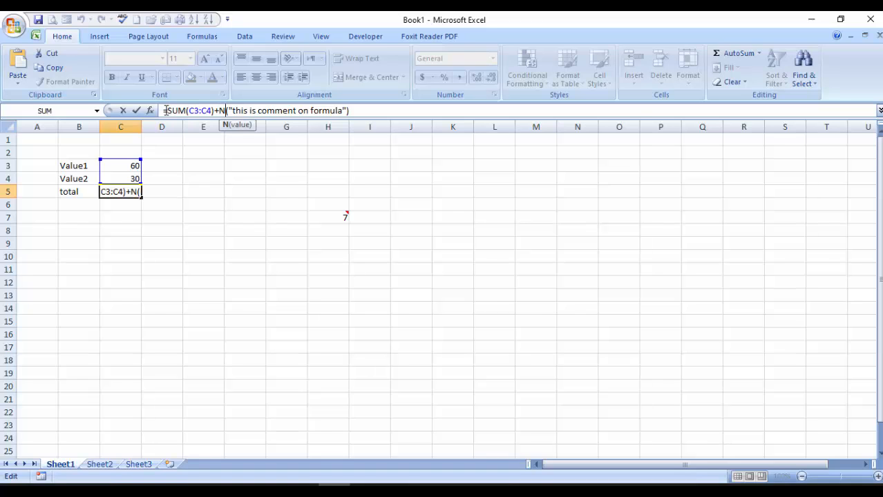
{"action": "key", "text": "shift+Right"}
{"action": "key", "text": "shift+Right"}
{"action": "key", "text": "shift+Right"}
{"action": "key", "text": "shift+Right"}
{"action": "key", "text": "shift+Right"}
{"action": "key", "text": "shift+Right"}
{"action": "key", "text": "shift+Right"}
{"action": "key", "text": "shift+Right"}
{"action": "key", "text": "shift+Right"}
{"action": "key", "text": "shift+Right"}
{"action": "key", "text": "shift+Right"}
{"action": "key", "text": "shift+Right"}
{"action": "key", "text": "shift+Right"}
{"action": "key", "text": "shift+Right"}
{"action": "key", "text": "shift+Right"}
{"action": "key", "text": "shift+Right"}
{"action": "key", "text": "shift+Right"}
{"action": "key", "text": "shift+Right"}
{"action": "key", "text": "shift+Right"}
{"action": "key", "text": "shift+Right"}
{"action": "key", "text": "shift+Right"}
{"action": "key", "text": "shift+Right"}
{"action": "key", "text": "shift+Right"}
{"action": "key", "text": "shift+Right"}
{"action": "key", "text": "shift+Right"}
{"action": "key", "text": "shift+Right"}
{"action": "key", "text": "shift+Right"}
{"action": "key", "text": "shift+Right"}
{"action": "key", "text": "shift+Right"}
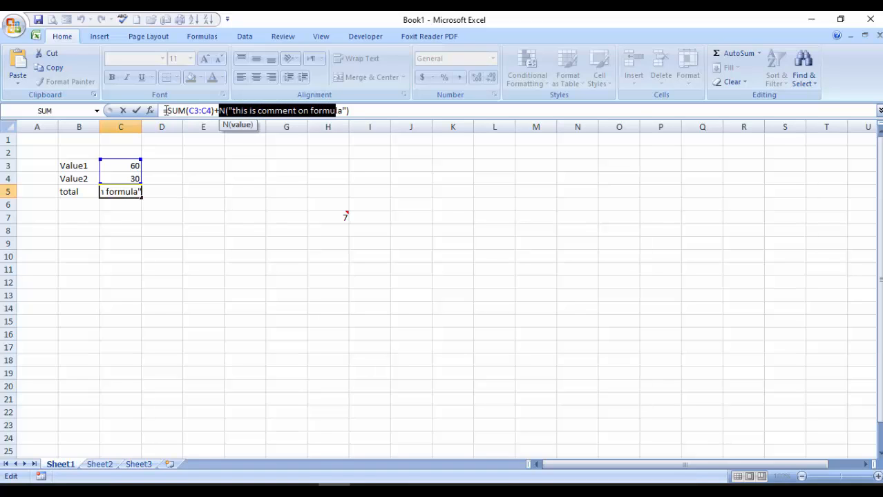
{"action": "key", "text": "shift+Right"}
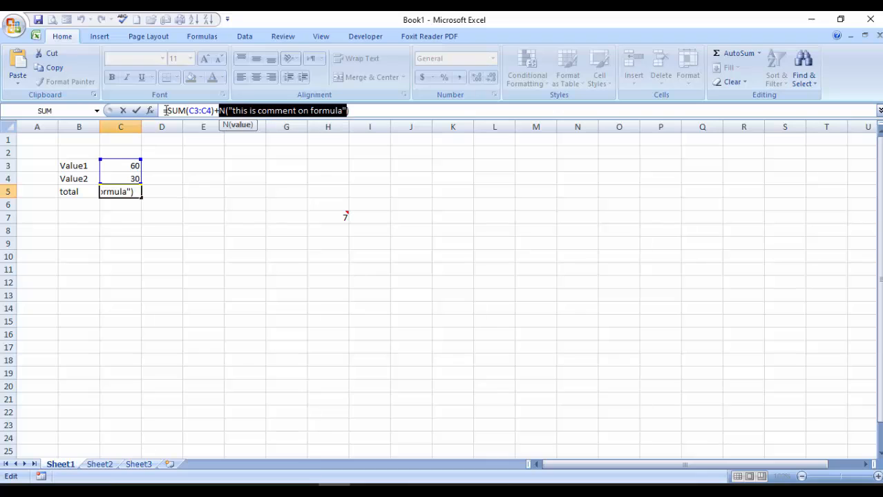
{"action": "key", "text": "shift+Right"}
{"action": "key", "text": "Return"}
{"action": "key", "text": "Up"}
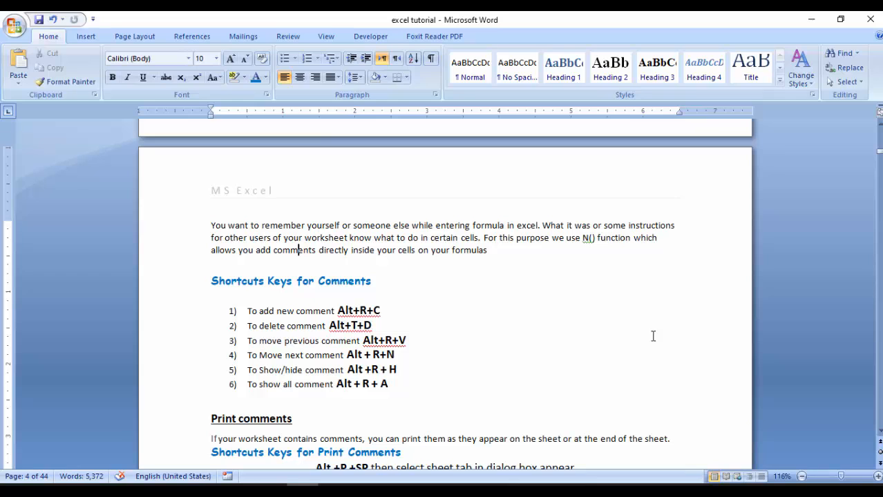
Step: Read the Word document's list of comment shortcuts, focusing on the entry for adding a new comment
{"action": "key", "text": "Down"}
{"action": "key", "text": "Down"}
{"action": "key", "text": "Down"}
{"action": "key", "text": "Down"}
{"action": "key", "text": "Down"}
{"action": "key", "text": "Down"}
{"action": "key", "text": "Down"}
{"action": "key", "text": "Down"}
{"action": "key", "text": "Up"}
{"action": "key", "text": "Up"}
{"action": "key", "text": "Up"}
{"action": "key", "text": "Up"}
{"action": "key", "text": "Up"}
{"action": "key", "text": "Right"}
{"action": "key", "text": "Right"}
{"action": "key", "text": "Right"}
{"action": "key", "text": "Right"}
{"action": "key", "text": "Right"}
{"action": "key", "text": "Right"}
{"action": "key", "text": "Right"}
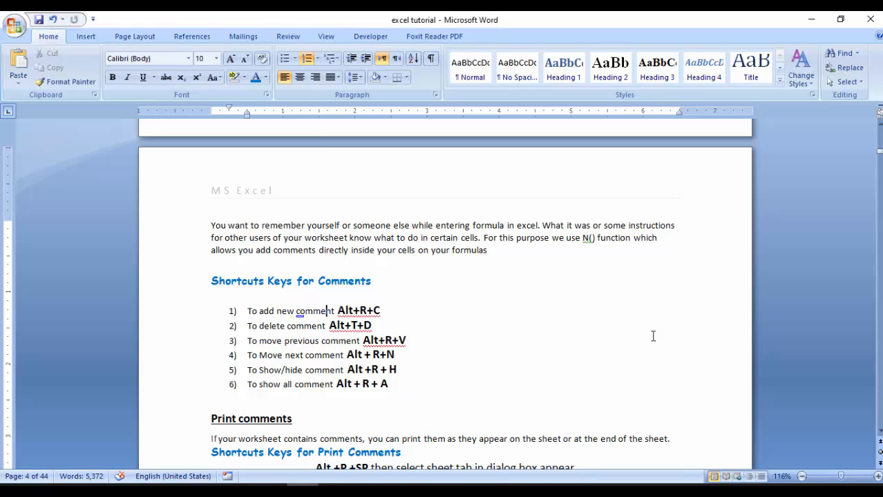
{"action": "key", "text": "Right"}
{"action": "key", "text": "Right"}
{"action": "key", "text": "Right"}
{"action": "key", "text": "Right"}
{"action": "key", "text": "Right"}
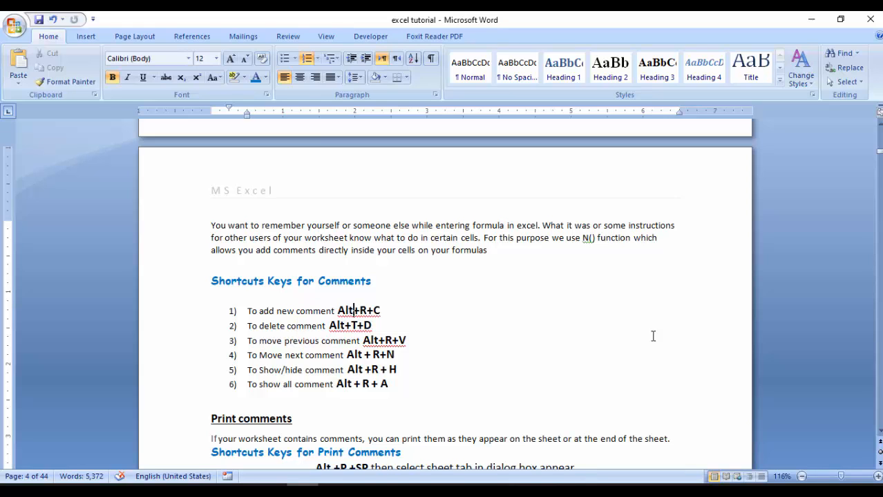
{"action": "key", "text": "Right"}
{"action": "key", "text": "Right"}
Step: Correct the delete-comment shortcut in the Word document's list to Alt+R+D
{"action": "key", "text": "Down"}
{"action": "key", "text": "Left"}
{"action": "key", "text": "Left"}
{"action": "key", "text": "Left"}
{"action": "key", "text": "Left"}
{"action": "key", "text": "Left"}
{"action": "key", "text": "Left"}
{"action": "key", "text": "Left"}
{"action": "key", "text": "Left"}
{"action": "key", "text": "Left"}
{"action": "key", "text": "Left"}
{"action": "key", "text": "Left"}
{"action": "key", "text": "Left"}
{"action": "key", "text": "Left"}
{"action": "key", "text": "Left"}
{"action": "key", "text": "Left"}
{"action": "key", "text": "Left"}
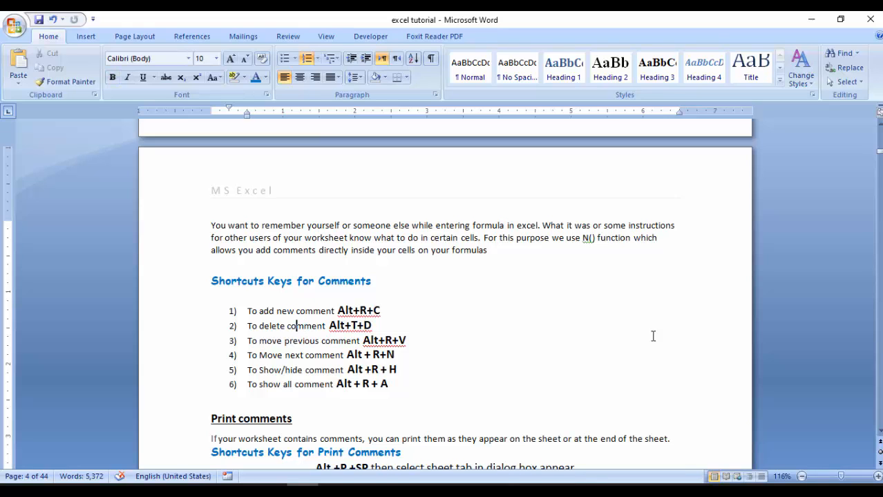
{"action": "key", "text": "Left"}
{"action": "key", "text": "Right"}
{"action": "key", "text": "Right"}
{"action": "key", "text": "Right"}
{"action": "key", "text": "Right"}
{"action": "key", "text": "Right"}
{"action": "key", "text": "Right"}
{"action": "key", "text": "Right"}
{"action": "key", "text": "Right"}
{"action": "key", "text": "Right"}
{"action": "key", "text": "Right"}
{"action": "key", "text": "Right"}
{"action": "key", "text": "Right"}
{"action": "key", "text": "Right"}
{"action": "key", "text": "Right"}
{"action": "key", "text": "Right"}
{"action": "key", "text": "Right"}
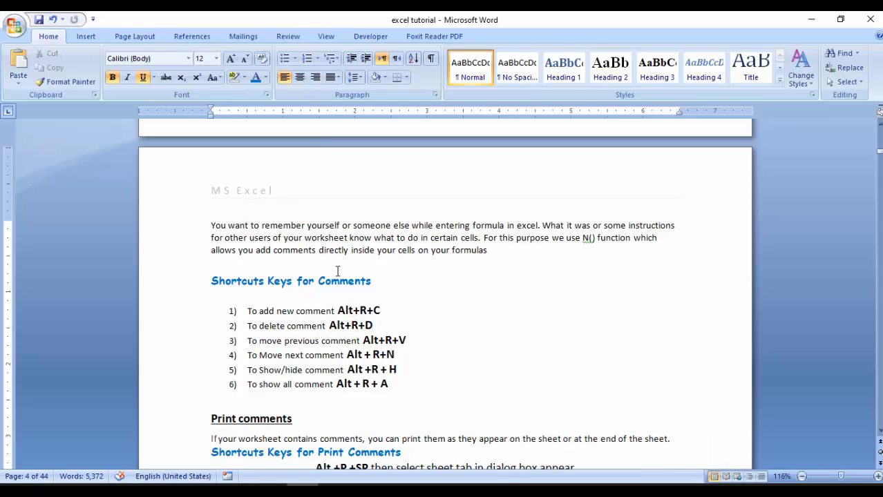
Step: Read the listed shortcuts for deleting, moving to the previous and next, showing or hiding, and showing all comments
{"action": "left_click", "coordinate": [317, 326]}
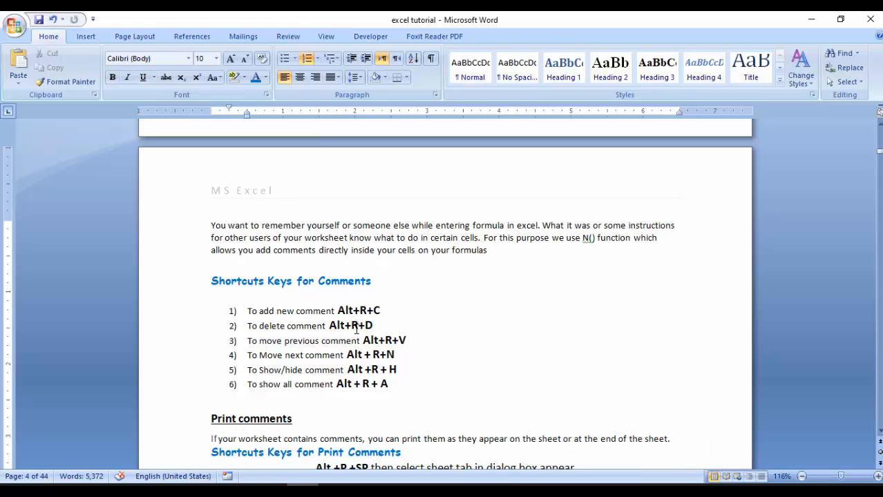
{"action": "left_click_drag", "start_coordinate": [344, 327], "coordinate": [369, 329]}
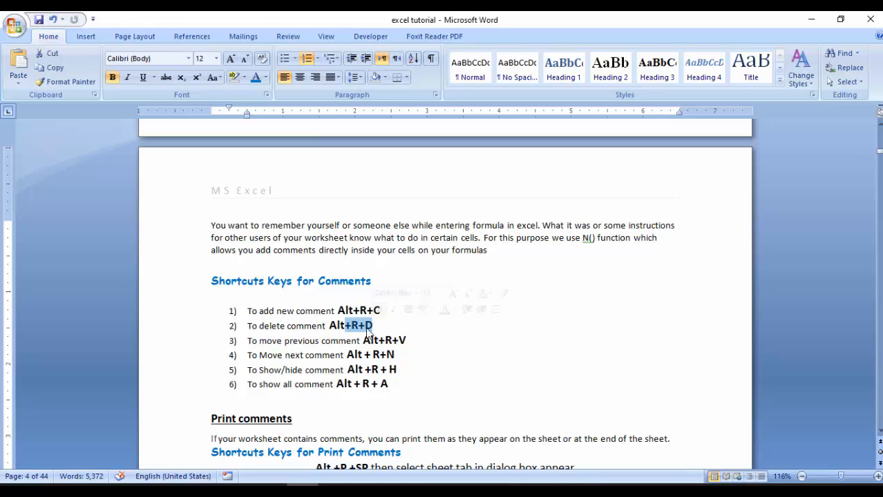
{"action": "left_click", "coordinate": [357, 330]}
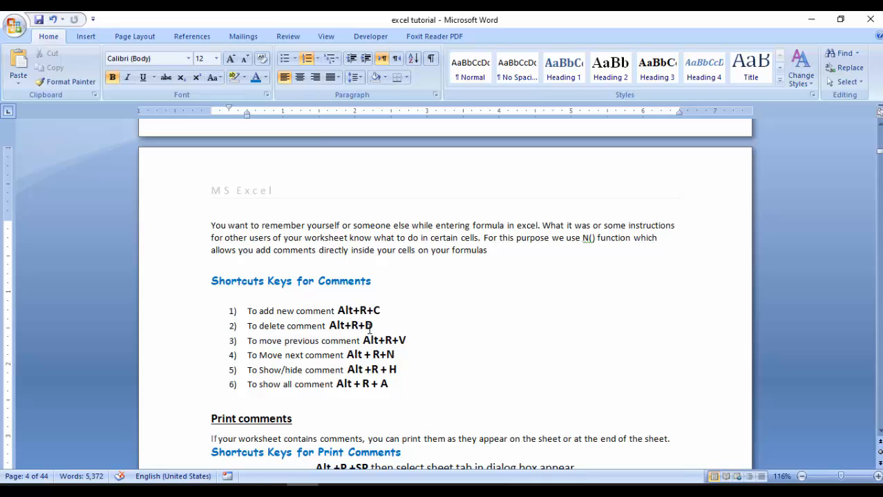
{"action": "left_click", "coordinate": [320, 340]}
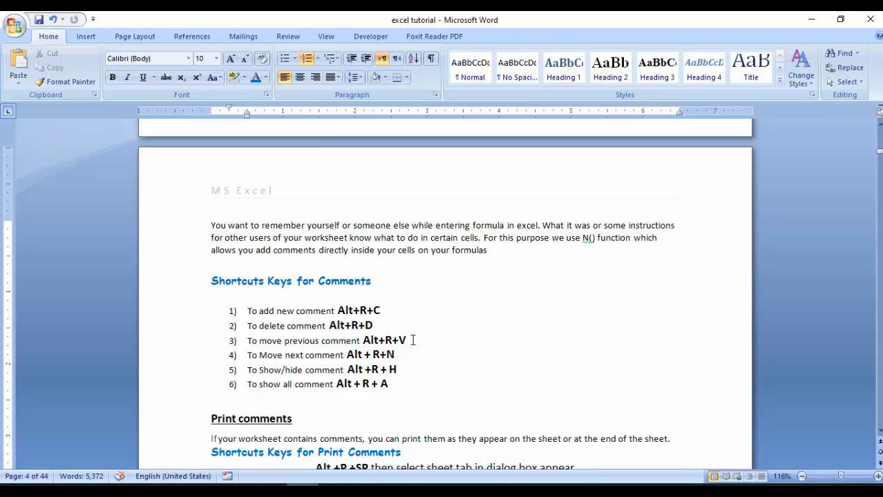
{"action": "left_click", "coordinate": [323, 355]}
{"action": "left_click", "coordinate": [379, 355]}
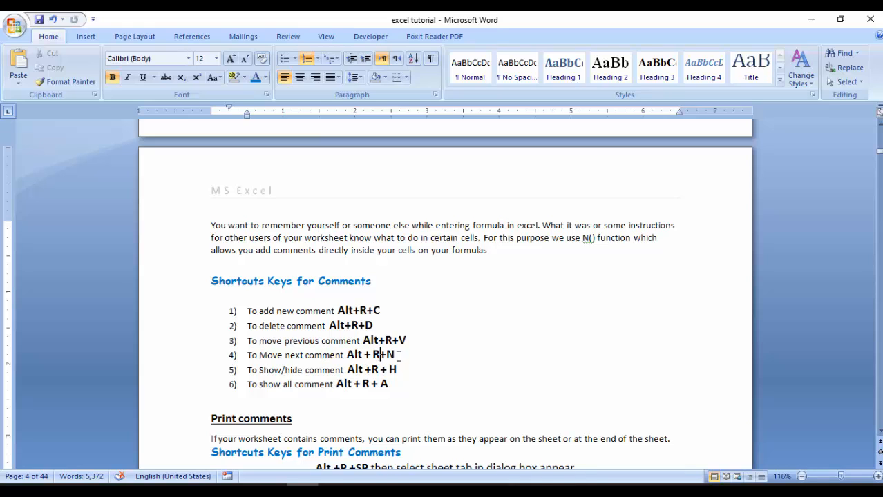
{"action": "left_click", "coordinate": [314, 369]}
{"action": "left_click", "coordinate": [396, 370]}
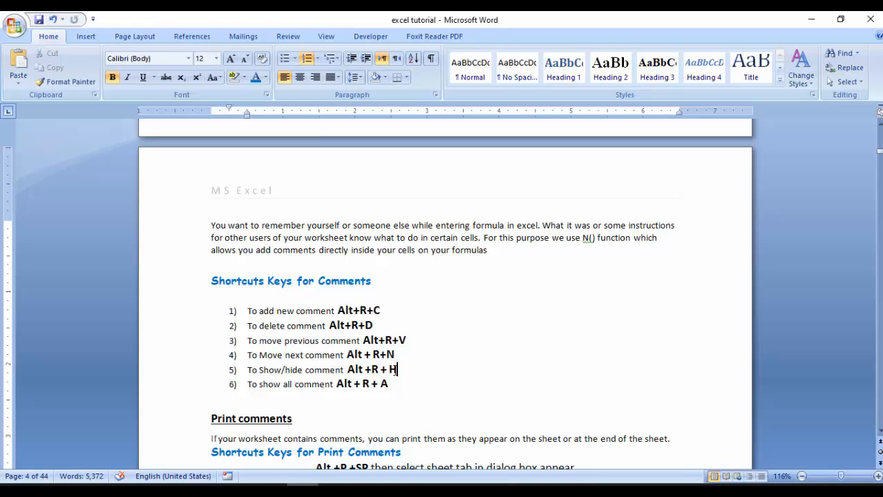
{"action": "left_click", "coordinate": [281, 385]}
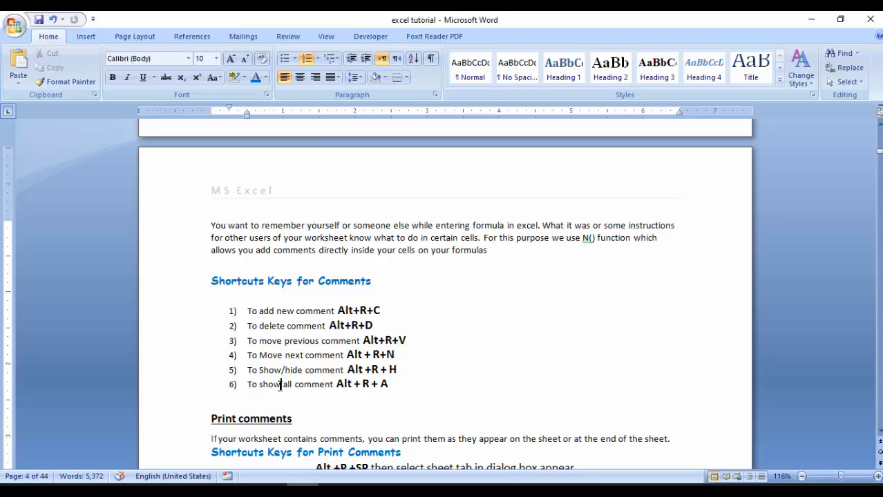
{"action": "left_click", "coordinate": [348, 384]}
{"action": "left_click", "coordinate": [395, 387]}
Step: Return to the Excel workbook, show H7's comment and turn on the display of all comments
{"action": "key", "text": "alt+Tab"}
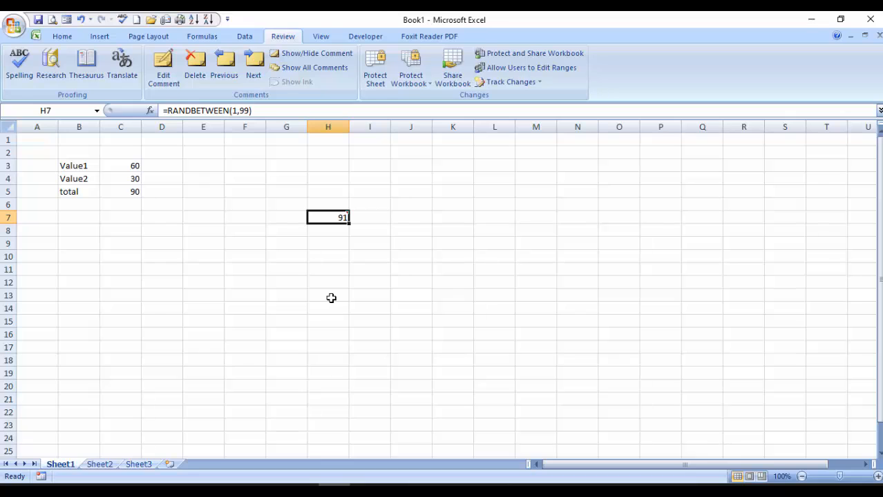
{"action": "key", "text": "alt+r"}
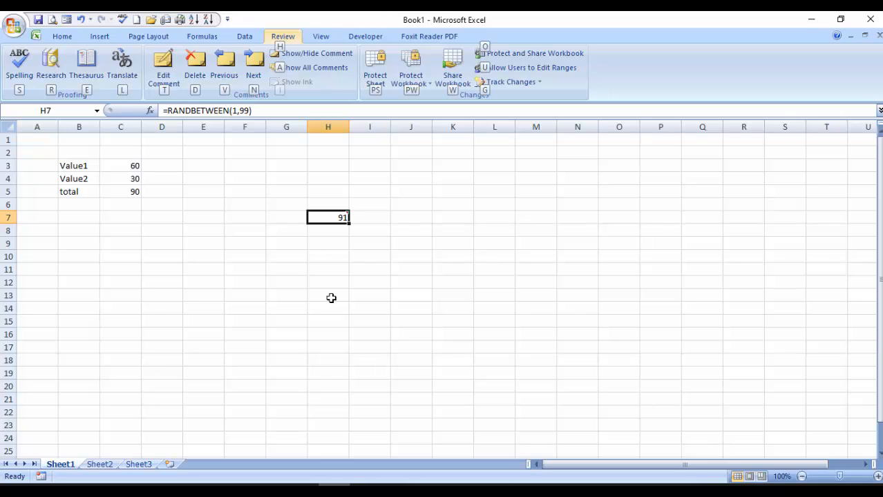
{"action": "key", "text": "h"}
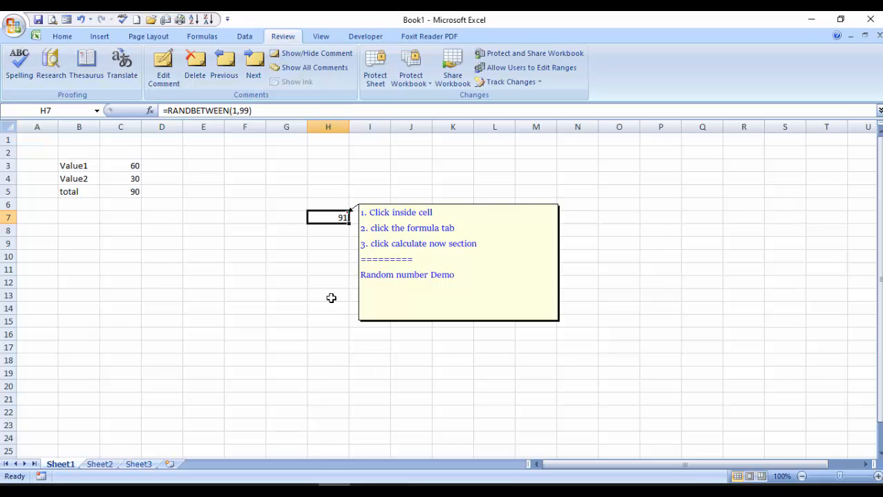
{"action": "key", "text": "alt+r"}
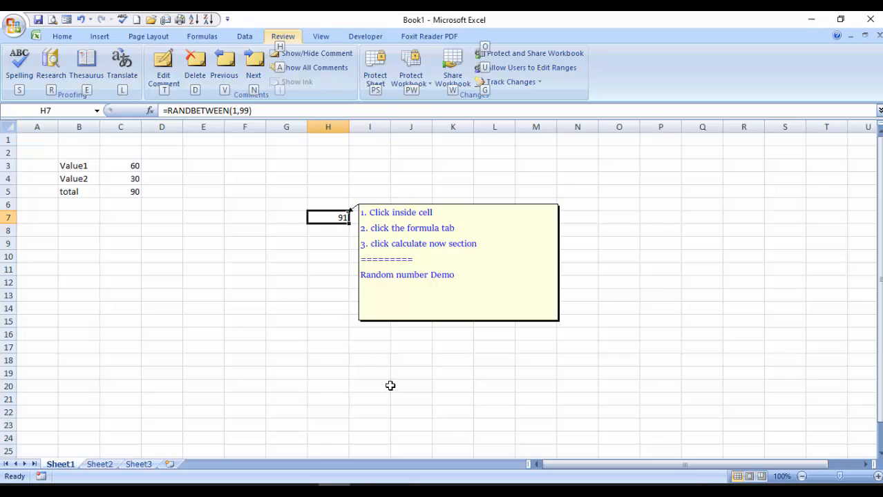
{"action": "key", "text": "a"}
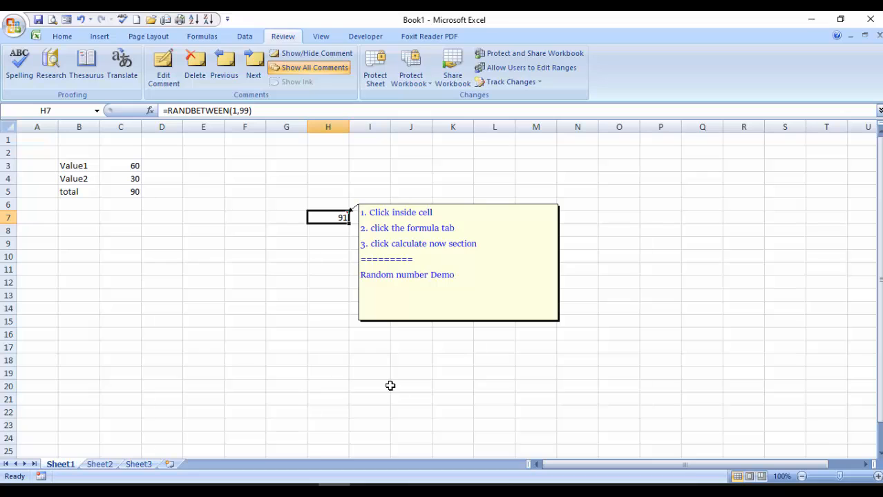
Step: Bring up the access letters of the Review commands
{"action": "key", "text": "alt"}
{"action": "key", "text": "r"}
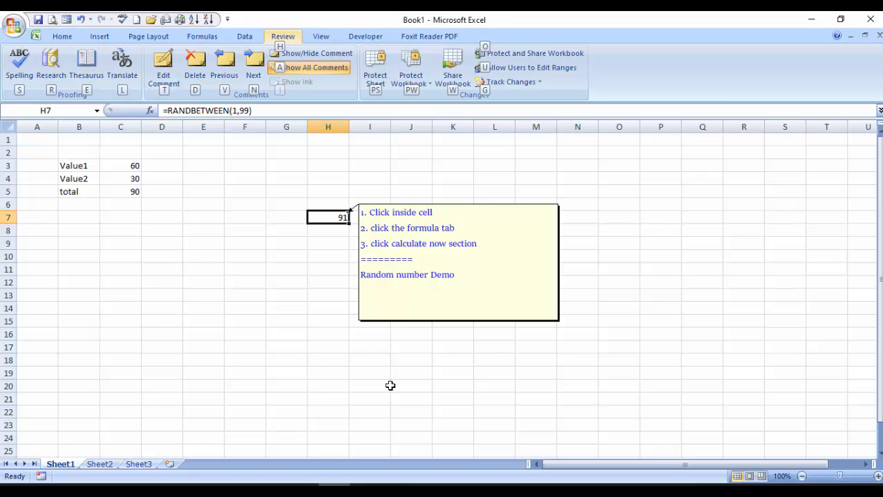